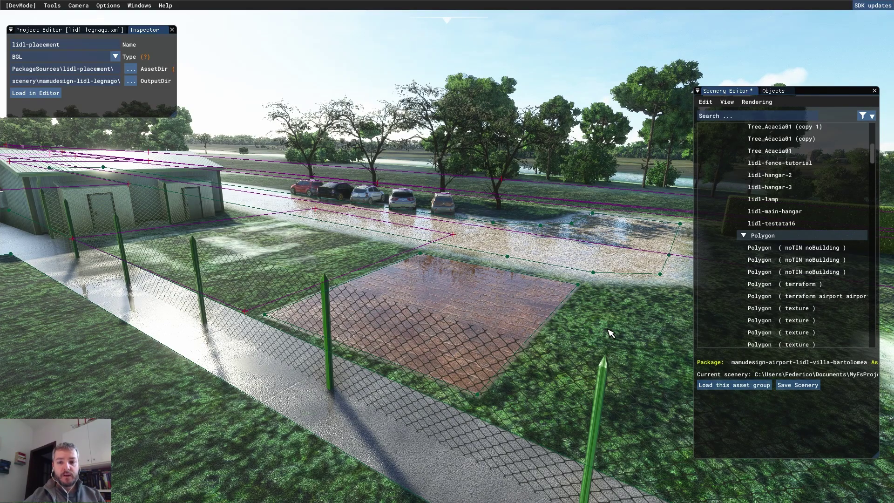
# - Select the brick-paved apron polygon beside the fence and show its properties
pyautogui.press('w')
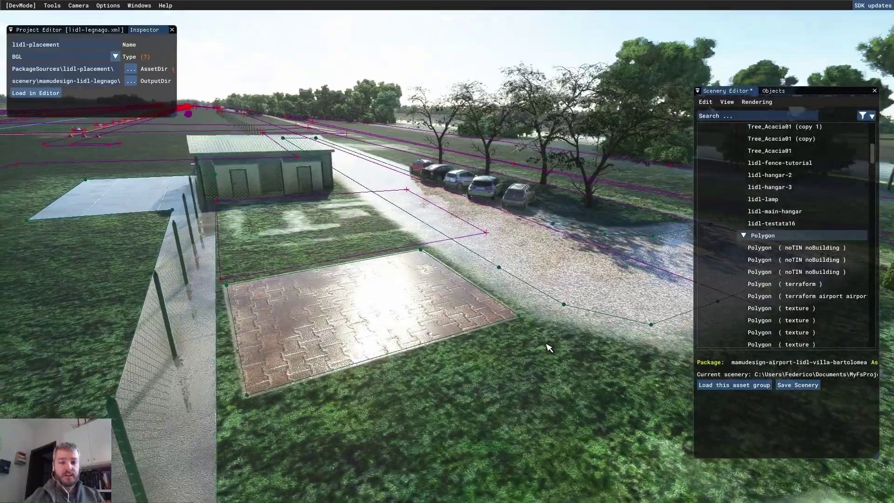
pyautogui.press('d')
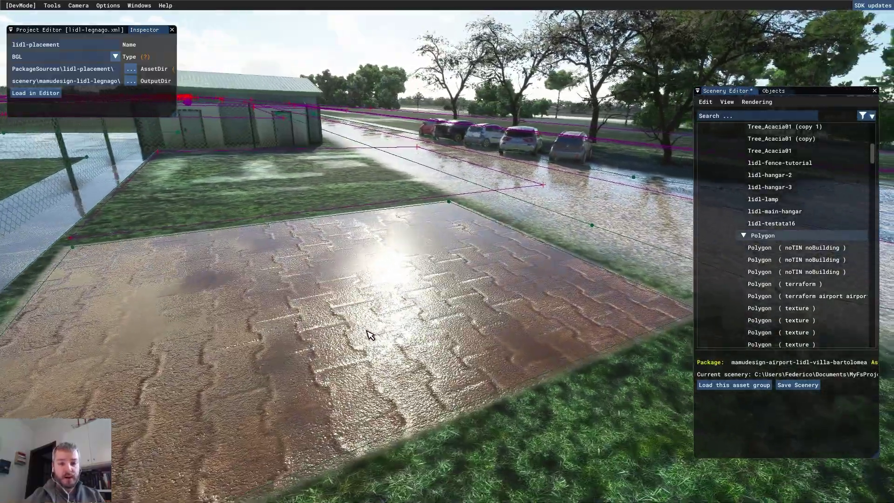
pyautogui.press('d')
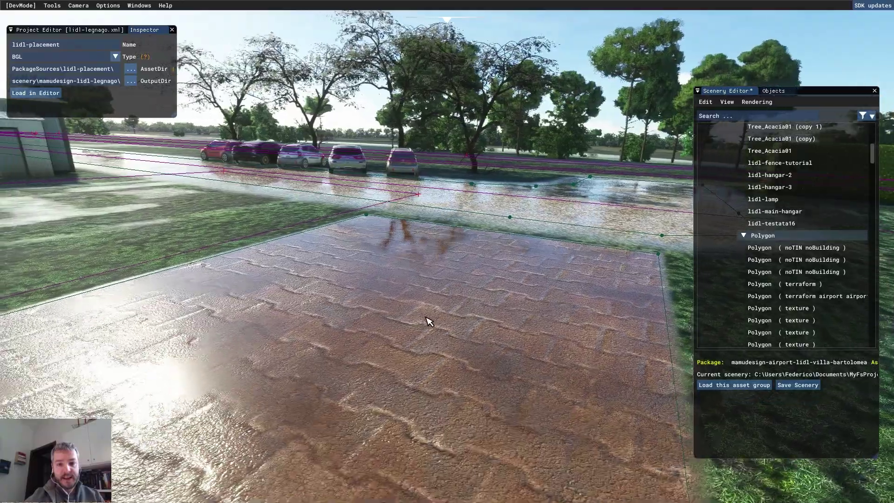
pyautogui.moveTo(429, 322); pyautogui.dragTo(293, 349, button='right')
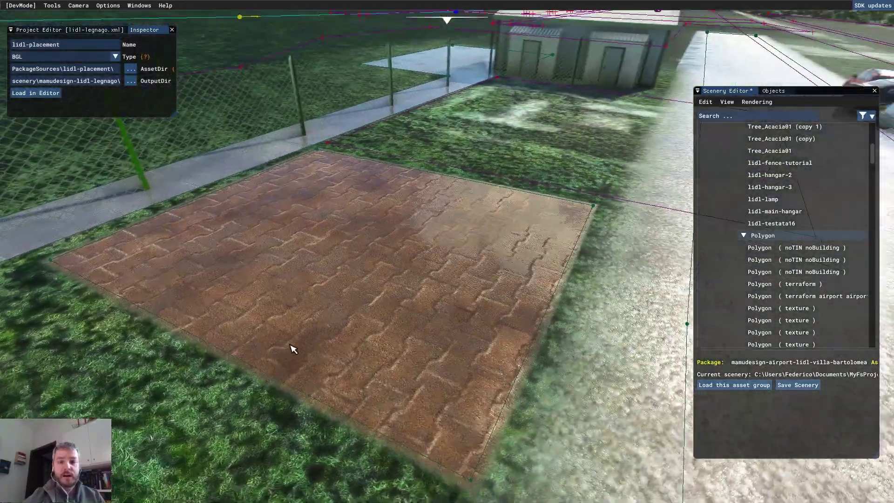
pyautogui.click(293, 349)
pyautogui.click(705, 101)
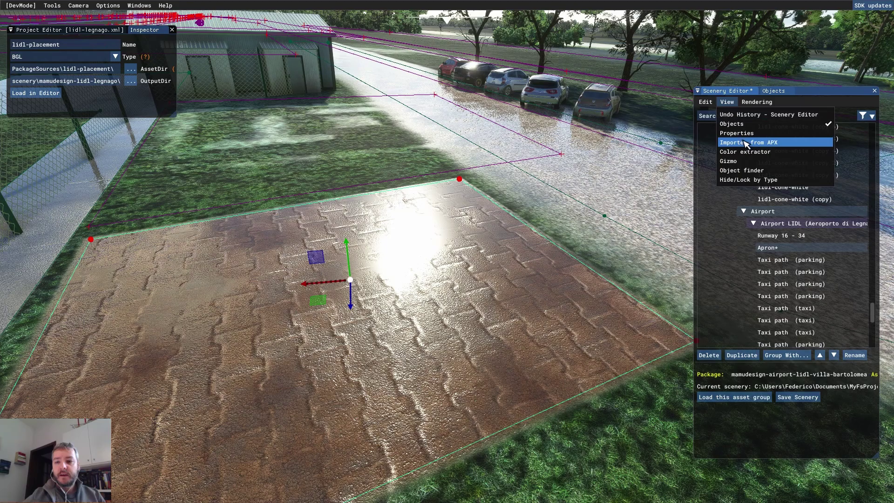
pyautogui.click(734, 131)
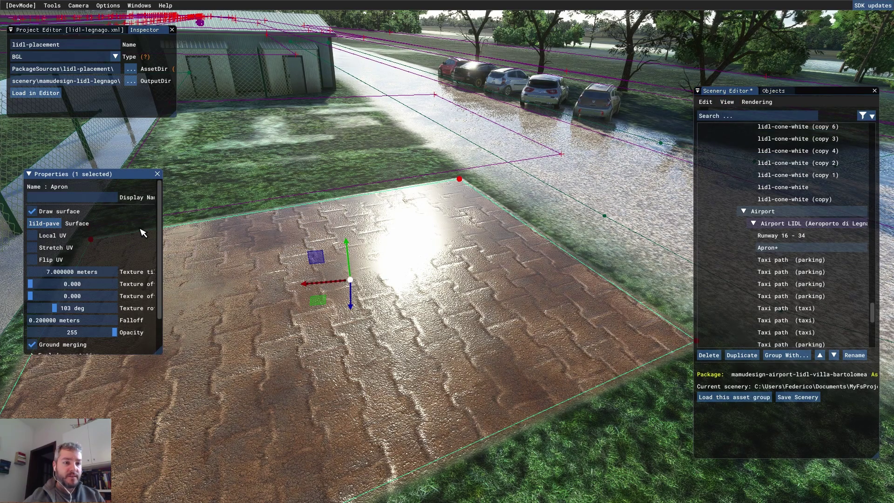
# - Open the Material Editor, filter the materials by the mamudesign-airport-lidl tag, and inspect the lild-pave material's textures
pyautogui.click(77, 5)
pyautogui.moveTo(52, 6)
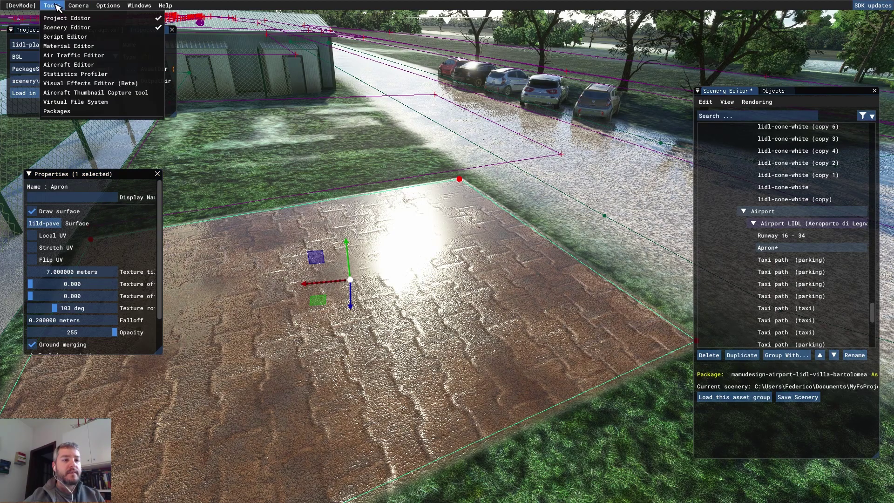
pyautogui.click(79, 45)
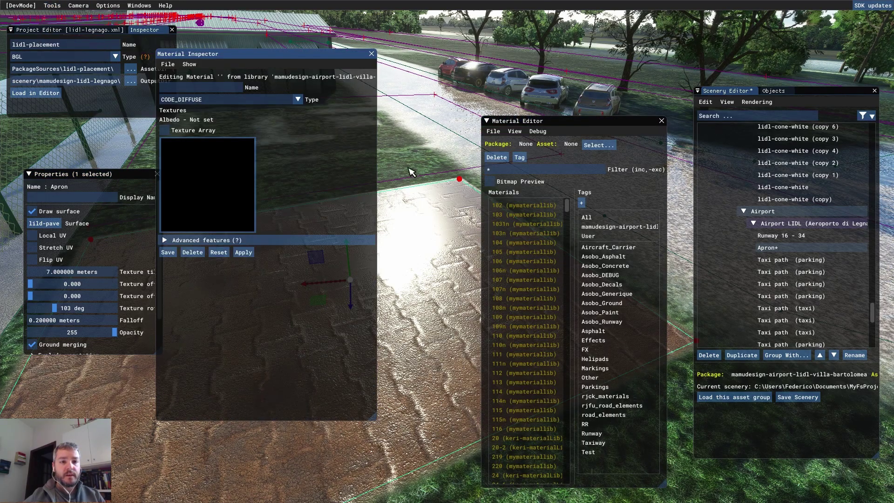
pyautogui.click(372, 54)
pyautogui.click(620, 227)
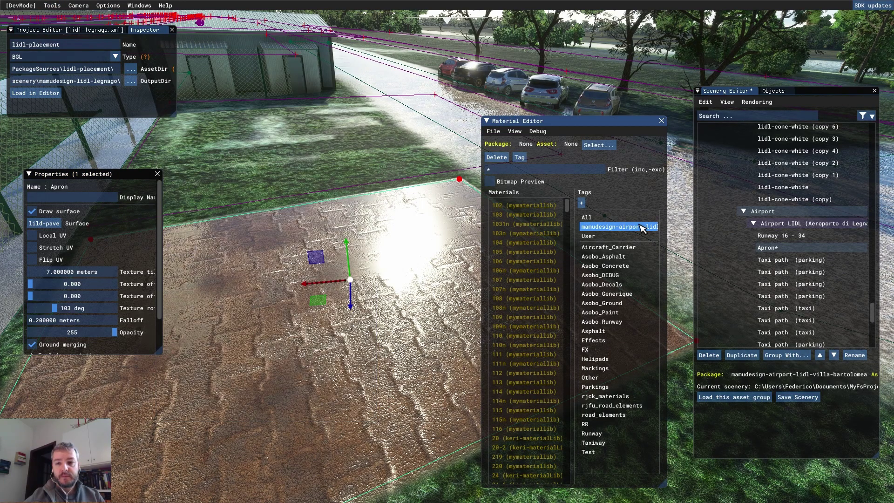
pyautogui.click(529, 207)
pyautogui.doubleClick(530, 207)
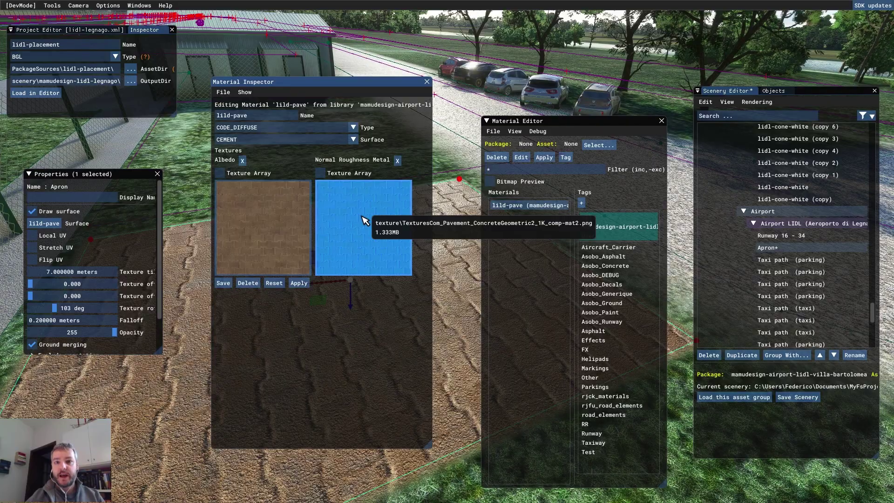
# - Switch to the SDK documentation in the browser and read the Normal Roughness Metal section on composite texture channels
pyautogui.hotkey('alt', 'Tab')
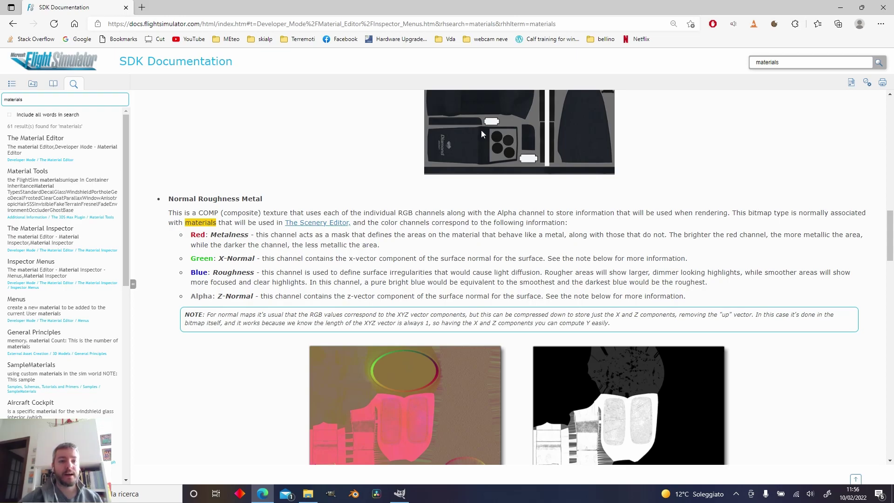
pyautogui.moveTo(175, 198); pyautogui.dragTo(270, 202)
pyautogui.click(270, 201)
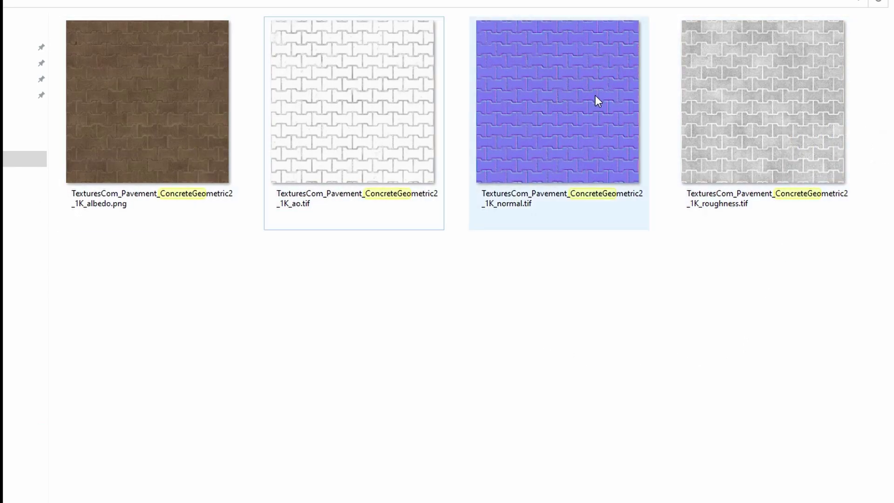
# - From the pavement texture files, open TexturesCom_Pavement_ConcreteGeometric2_1K_normal.tif in GIMP
pyautogui.click(565, 138)
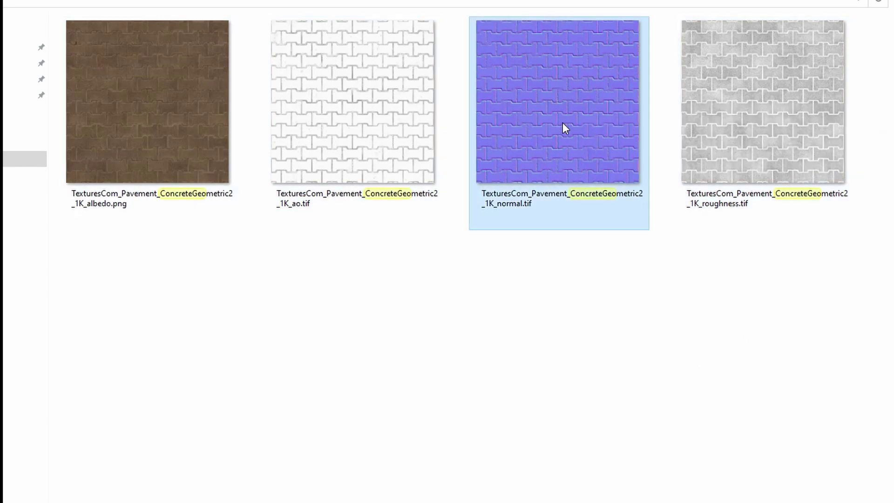
pyautogui.click(751, 110)
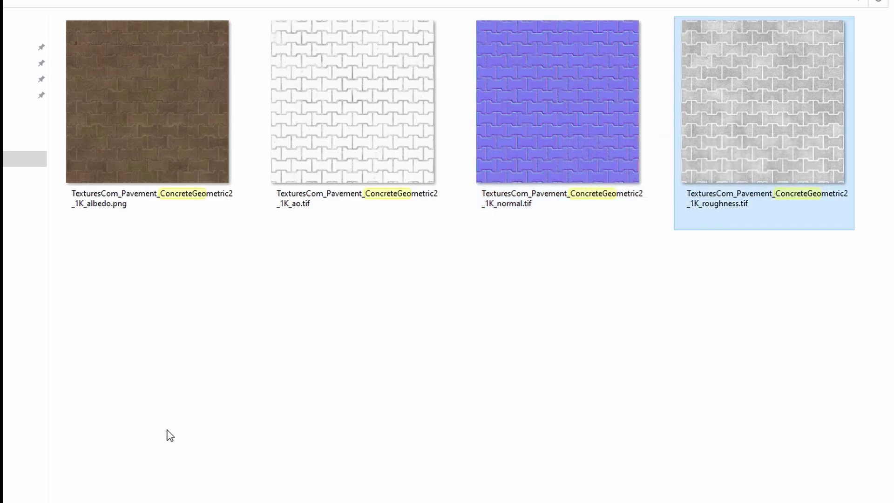
pyautogui.click(322, 430)
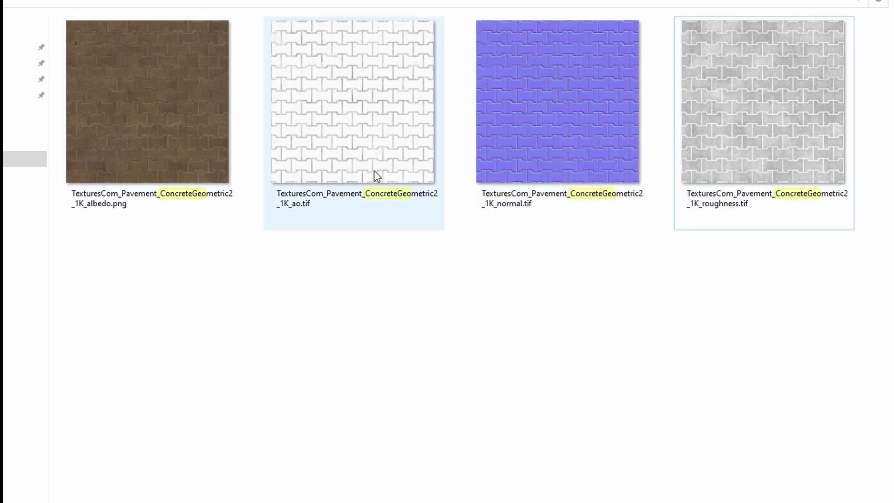
pyautogui.click(577, 146)
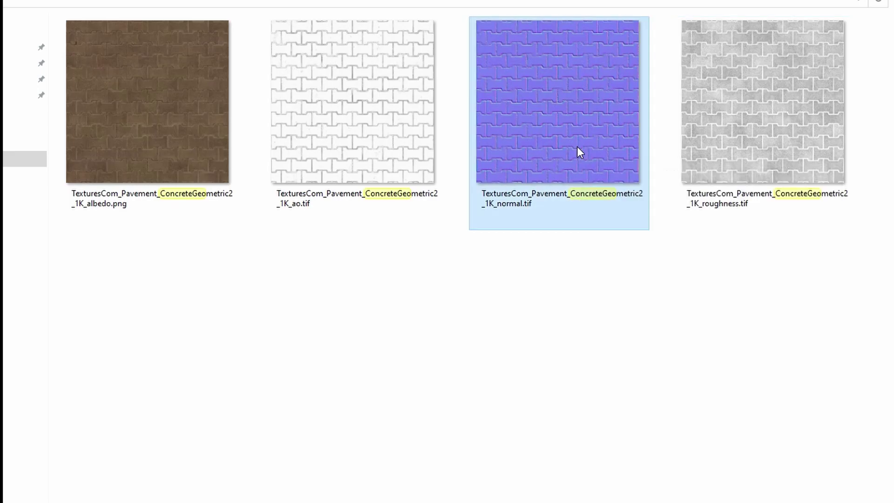
pyautogui.rightClick(577, 146)
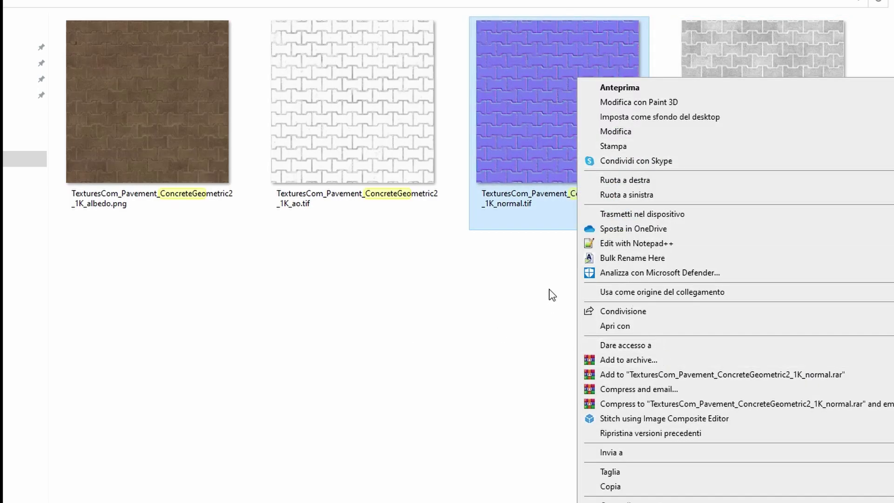
pyautogui.moveTo(624, 326)
pyautogui.click(512, 358)
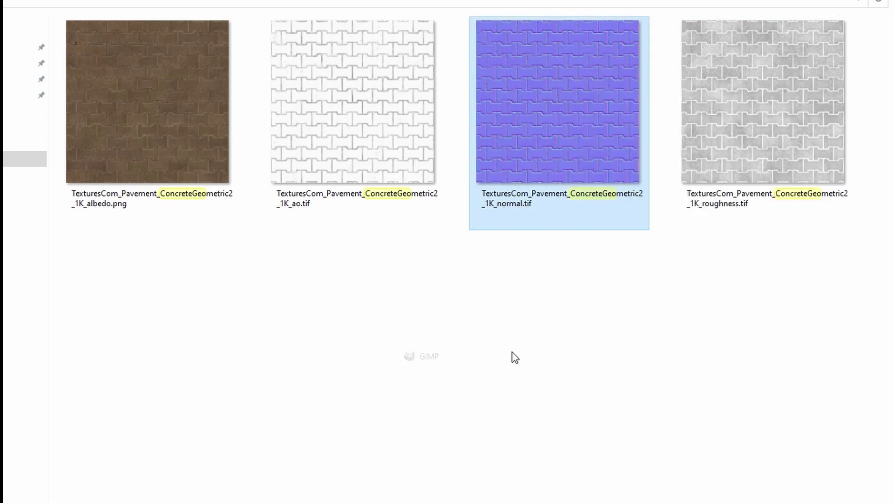
# - Open TexturesCom_Pavement_ConcreteGeometric2_1K_roughness.tif in GIMP as well
pyautogui.click(739, 134)
pyautogui.rightClick(739, 135)
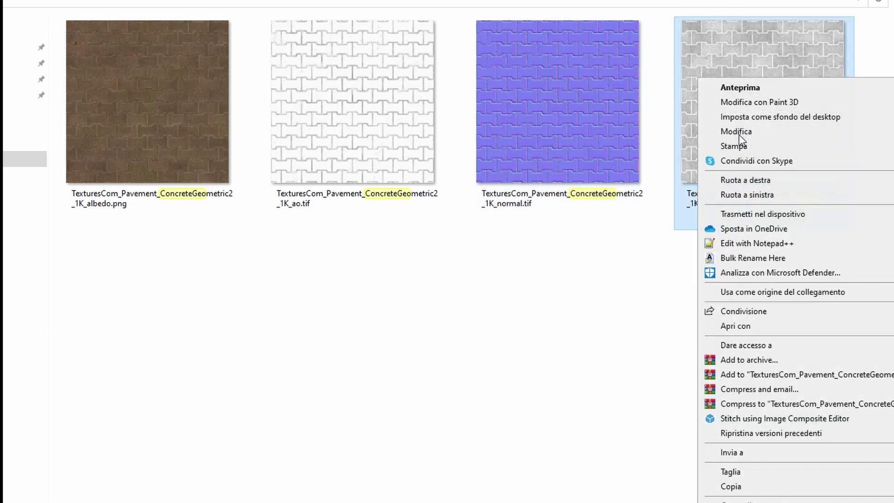
pyautogui.moveTo(770, 328)
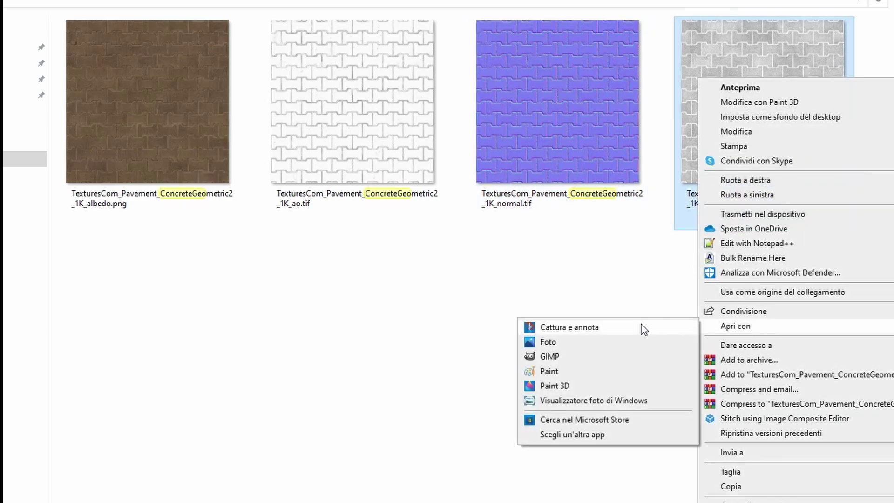
pyautogui.click(635, 359)
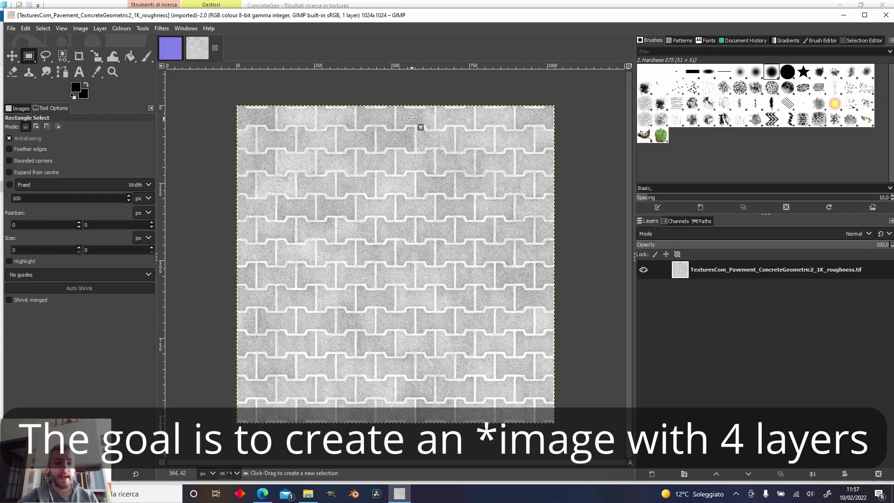
# - Check the Red, Green, Blue and Alpha channel assignments in the SDK documentation and return to GIMP
pyautogui.click(262, 493)
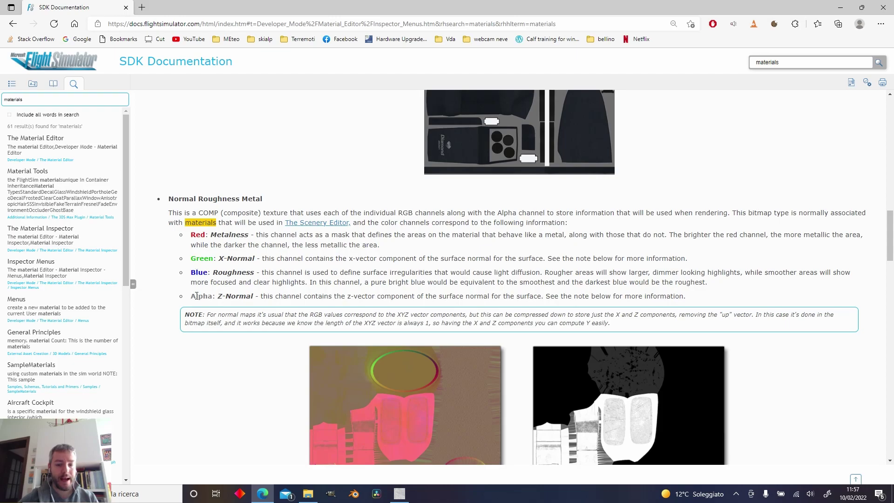
pyautogui.click(399, 493)
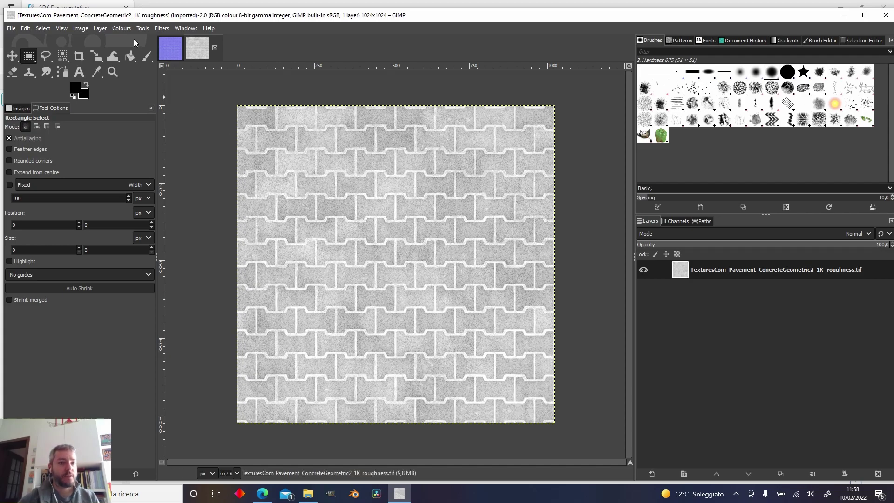
# - Create a new 1024 × 1024 px image in RGB colour with 16-bit integer precision
pyautogui.click(11, 27)
pyautogui.click(14, 38)
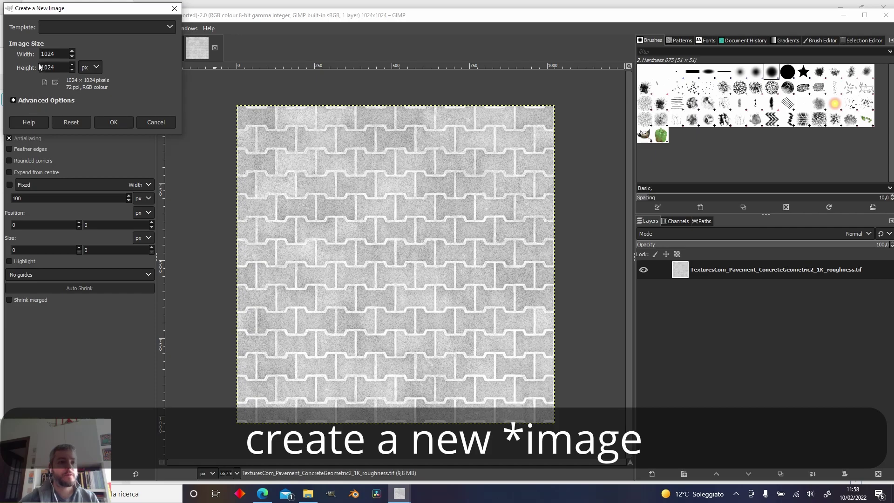
pyautogui.click(26, 99)
pyautogui.click(134, 140)
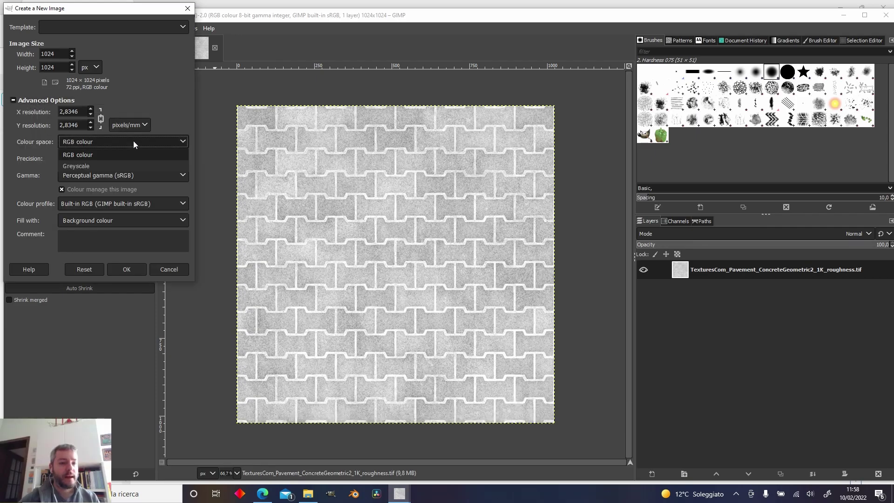
pyautogui.click(134, 141)
pyautogui.click(102, 161)
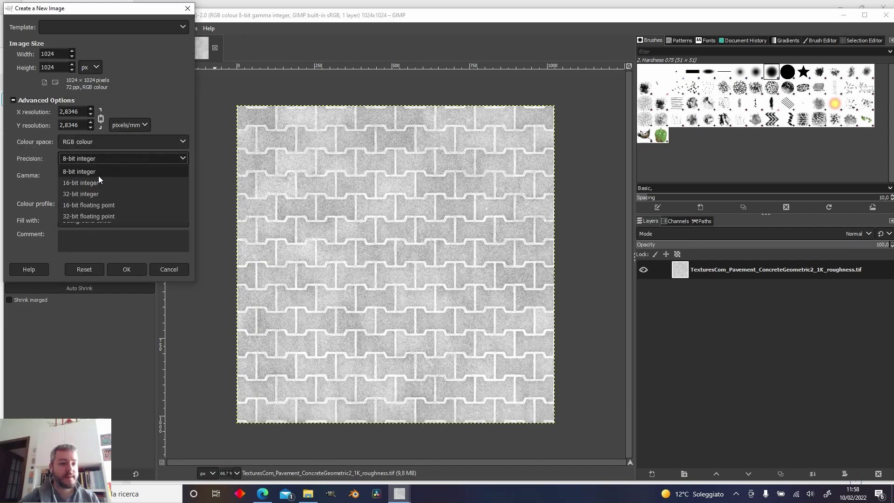
pyautogui.click(98, 171)
pyautogui.click(126, 268)
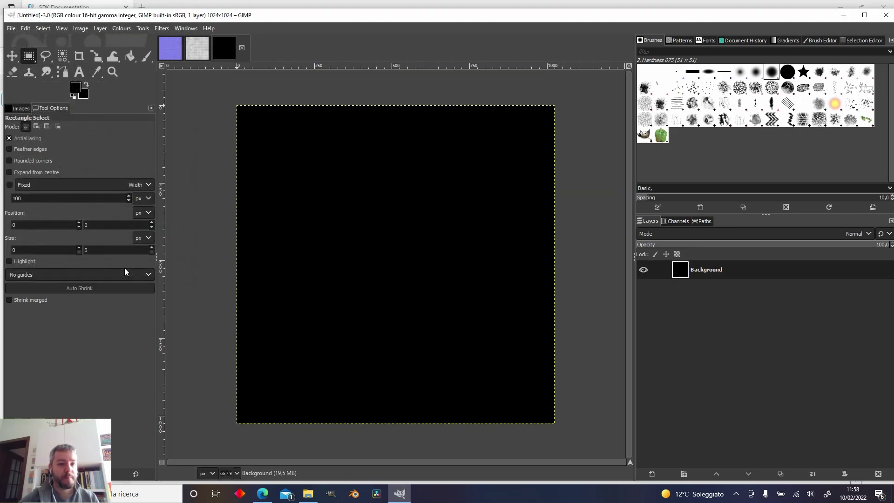
# - Add an alpha channel to the new image's Background layer and view the image's channel list
pyautogui.click(675, 221)
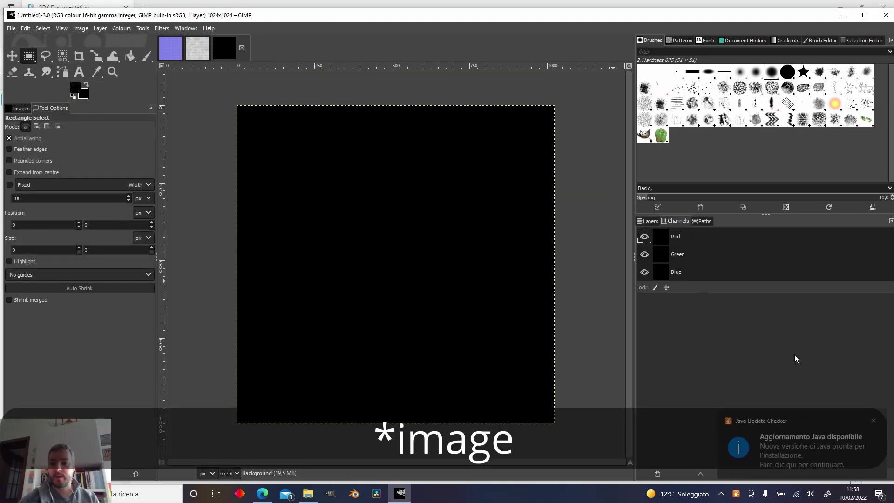
pyautogui.click(880, 421)
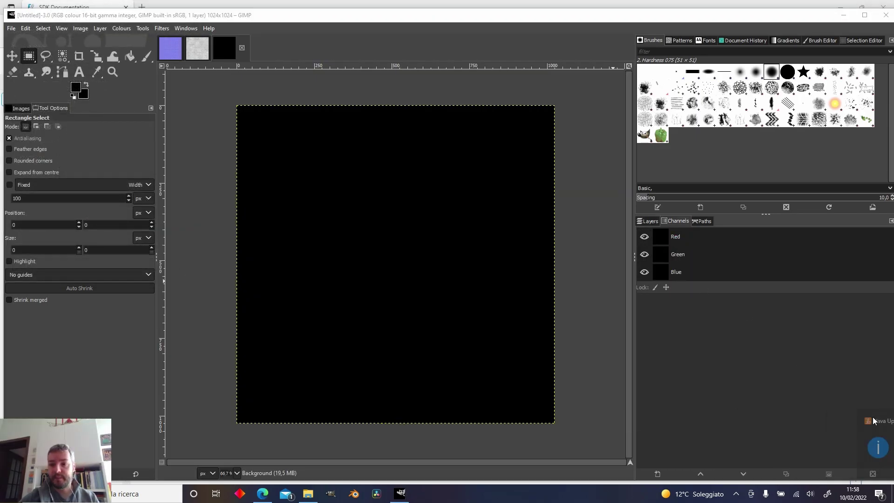
pyautogui.click(651, 221)
pyautogui.click(121, 27)
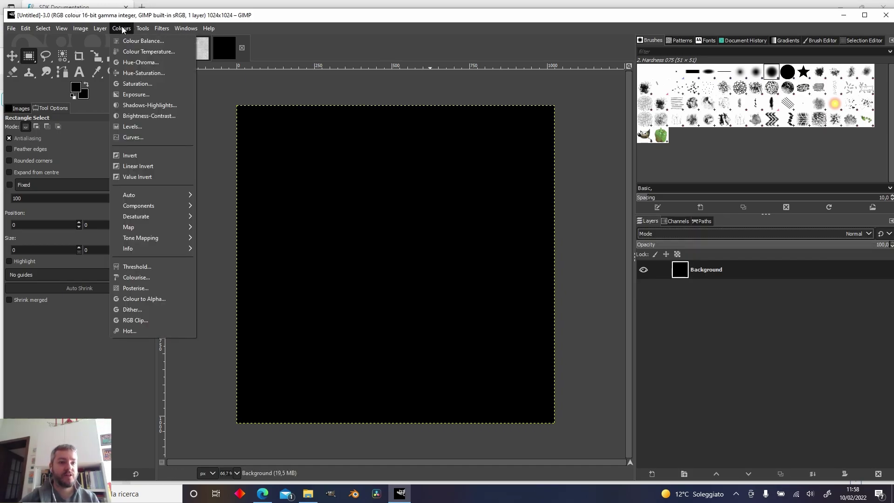
pyautogui.moveTo(99, 30)
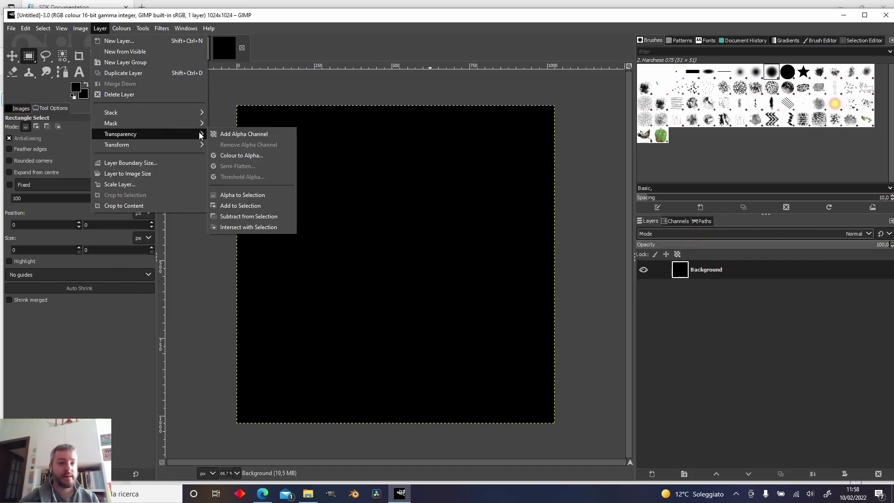
pyautogui.click(226, 135)
pyautogui.click(671, 222)
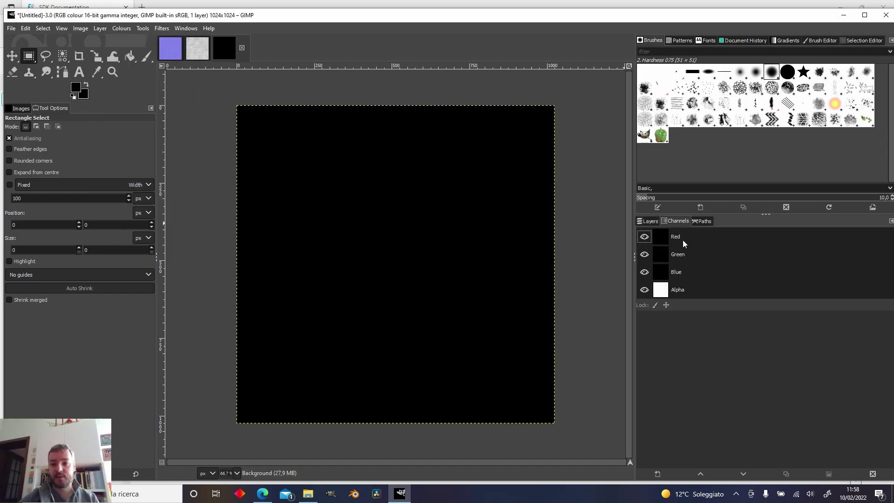
# - Decompose the black 1024 × 1024 image into separate layers using the RGBA colour model
pyautogui.click(129, 31)
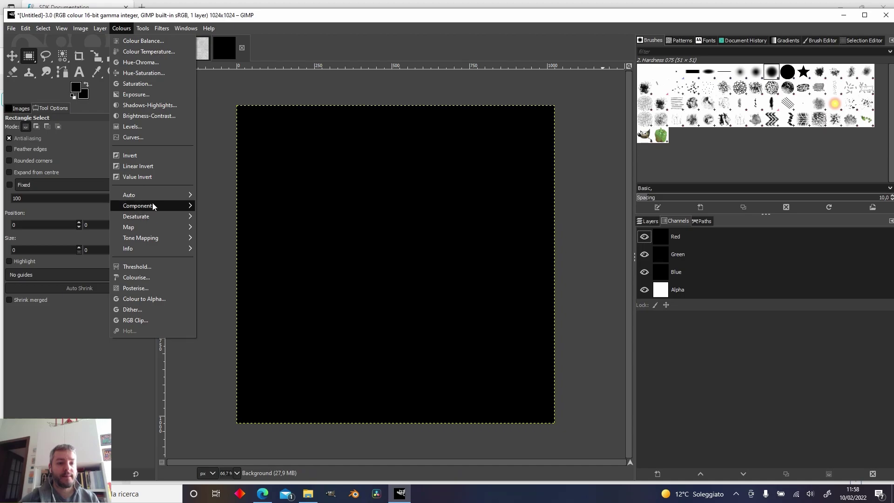
pyautogui.moveTo(152, 205)
pyautogui.click(233, 225)
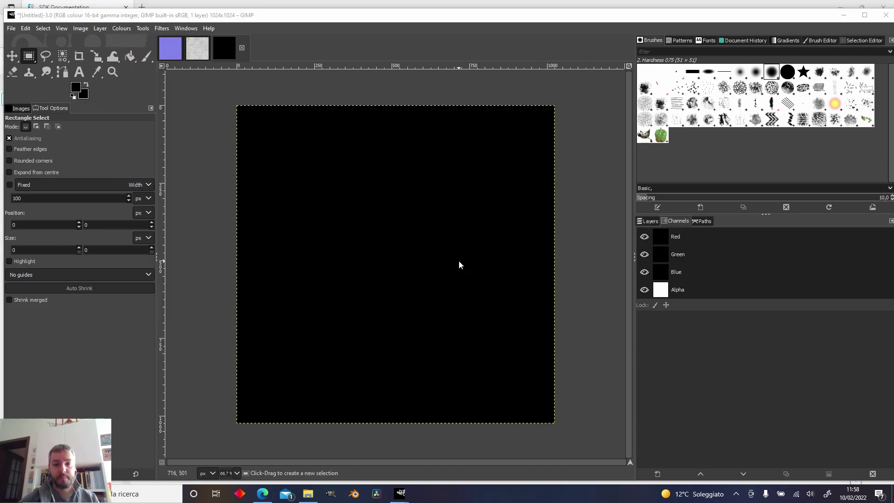
pyautogui.click(477, 242)
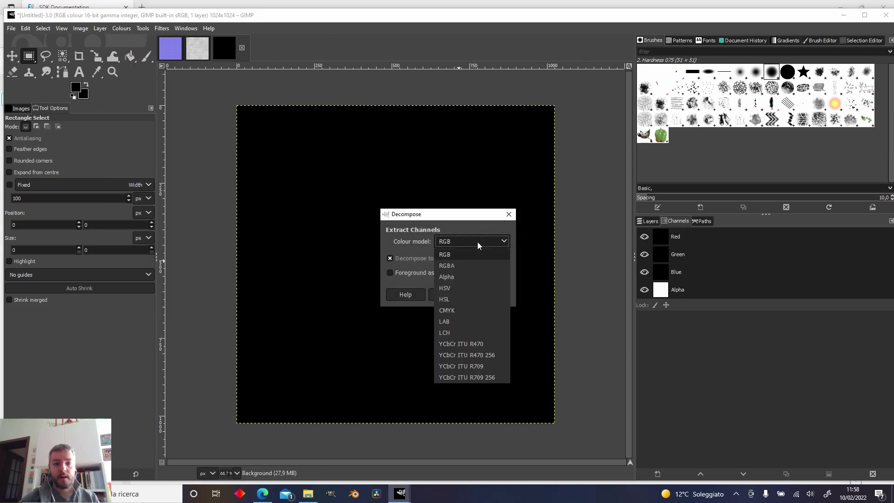
pyautogui.click(469, 266)
pyautogui.click(450, 293)
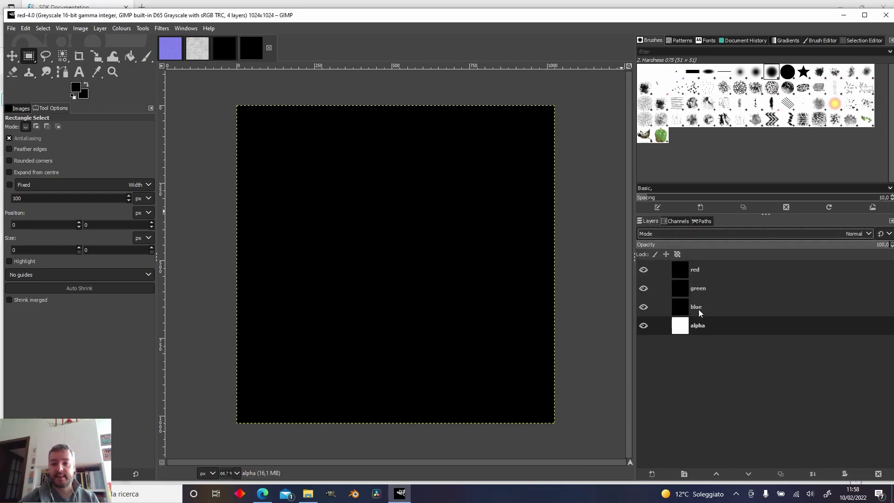
# - Close the original untitled RGB image without saving, keeping the decomposed four-layer image open
pyautogui.click(231, 53)
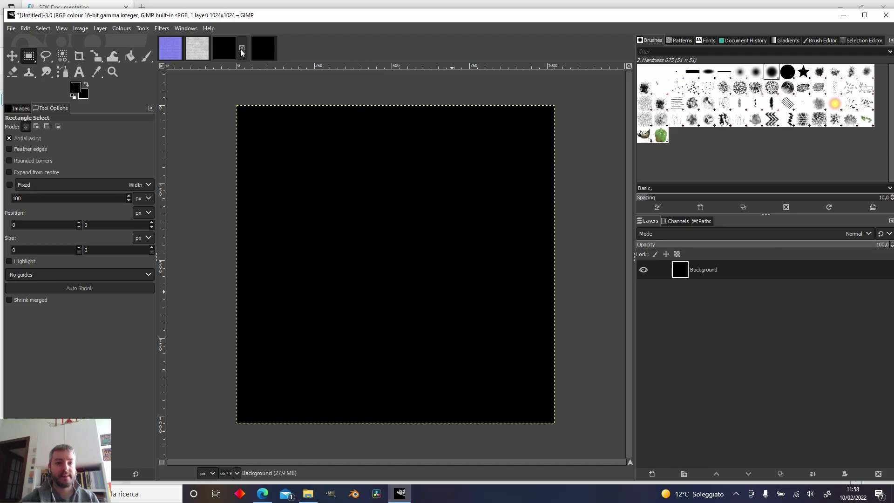
pyautogui.click(242, 47)
pyautogui.click(454, 299)
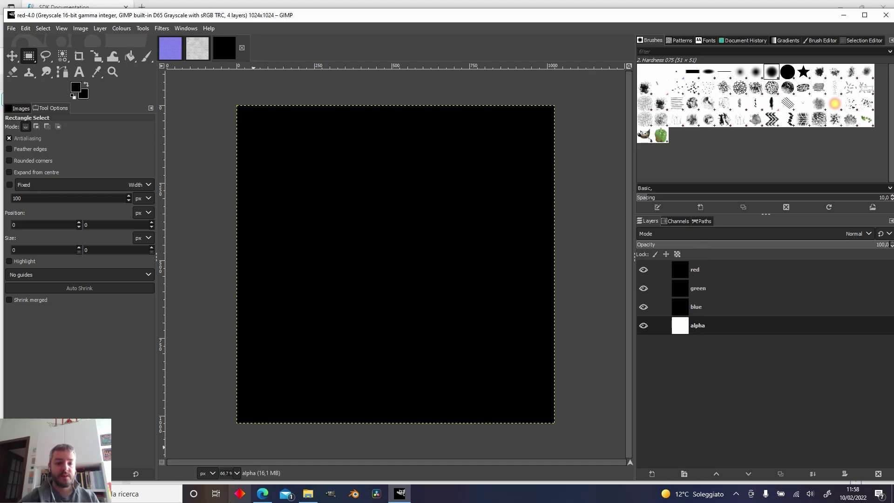
# - Check the Red (Metalness) and Green (X-Normal) channel descriptions under Normal Roughness Metal in the SDK documentation
pyautogui.click(261, 493)
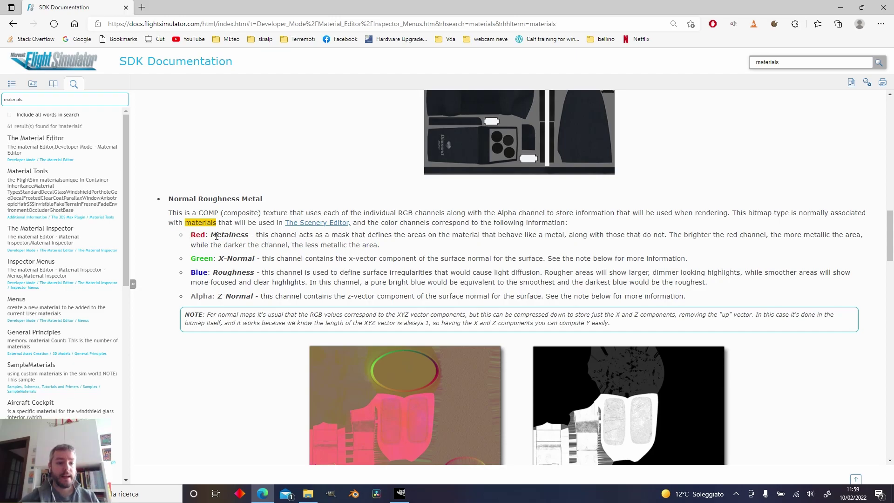
pyautogui.moveTo(212, 235); pyautogui.dragTo(389, 246)
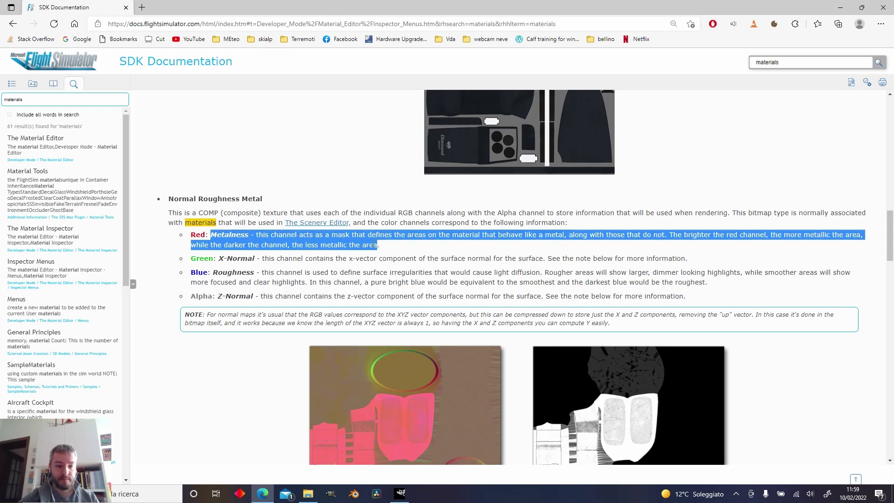
pyautogui.click(391, 247)
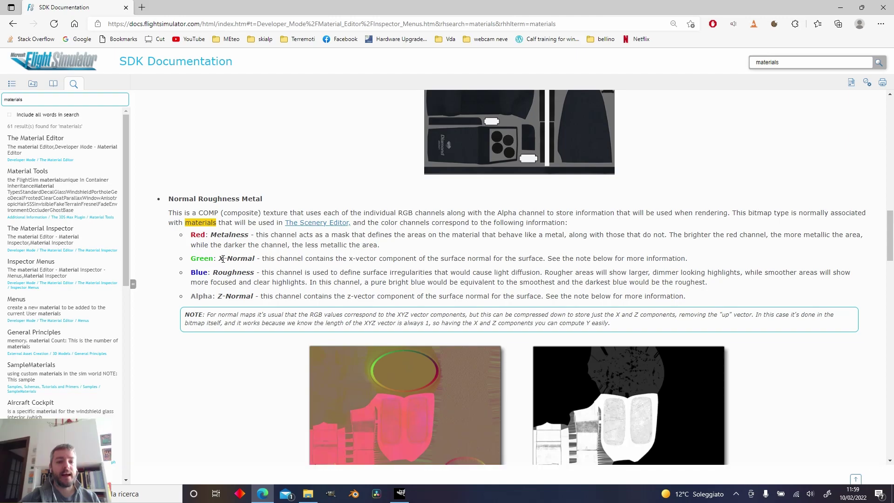
pyautogui.moveTo(220, 259); pyautogui.dragTo(258, 258)
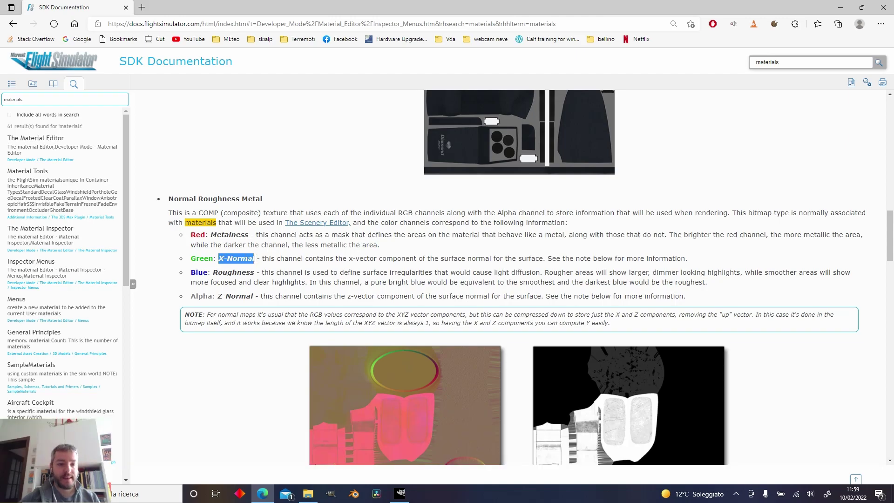
pyautogui.click(304, 262)
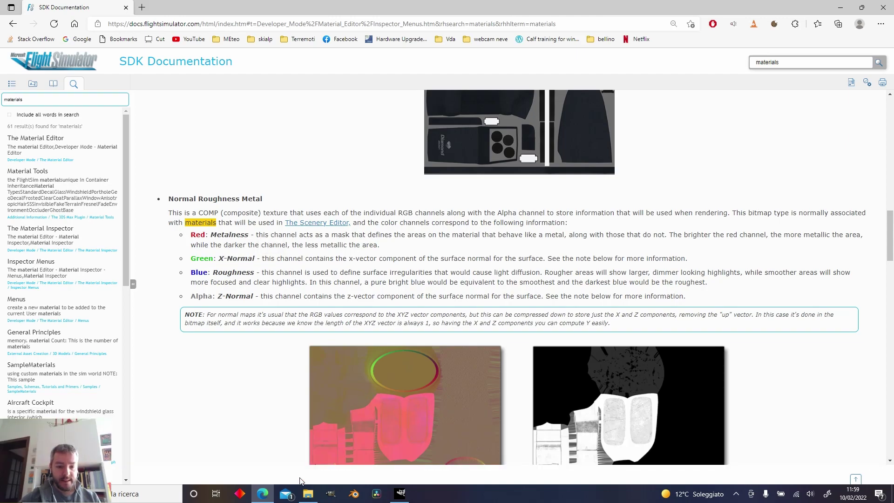
# - Return to GIMP and decompose the TexturesCom_Pavement_ConcreteGeometric2_1K_normal image into layers using the RGB colour model
pyautogui.click(399, 493)
pyautogui.click(171, 55)
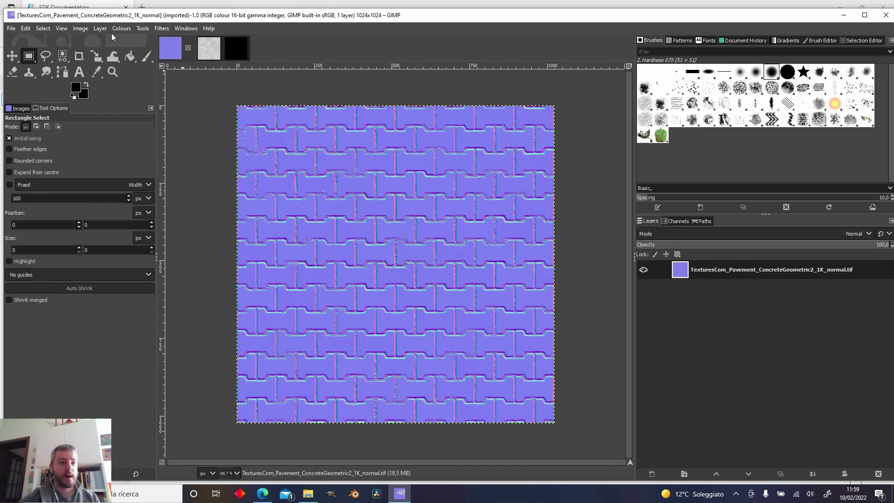
pyautogui.click(121, 28)
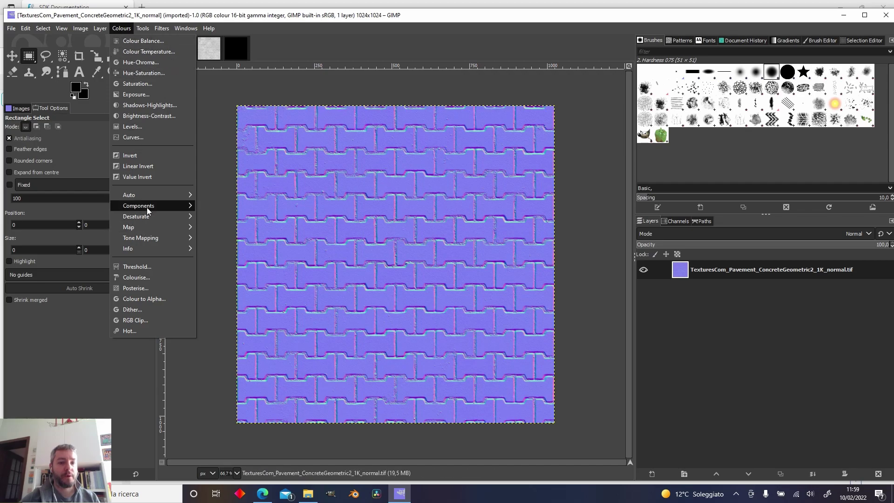
pyautogui.moveTo(147, 206)
pyautogui.click(254, 248)
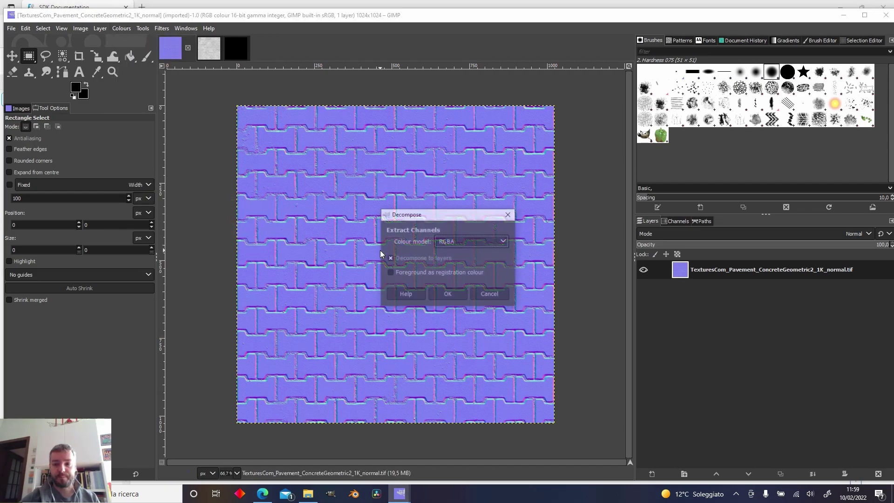
pyautogui.click(454, 243)
pyautogui.click(454, 242)
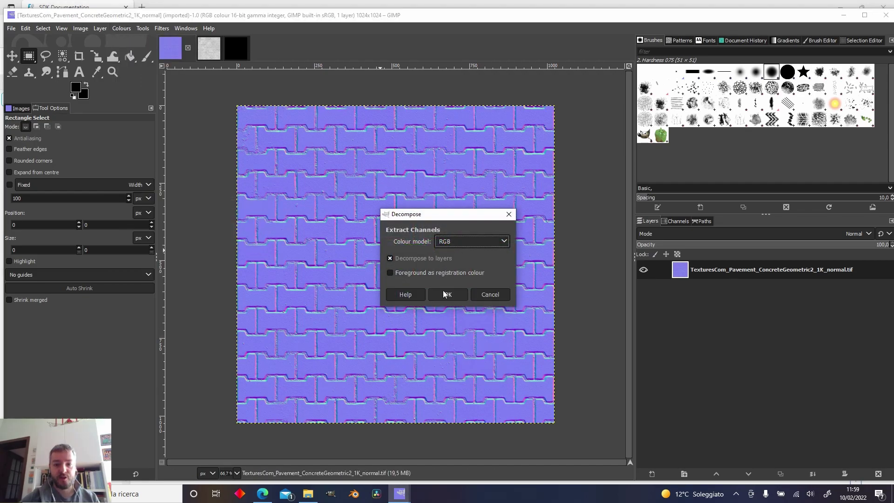
pyautogui.click(447, 293)
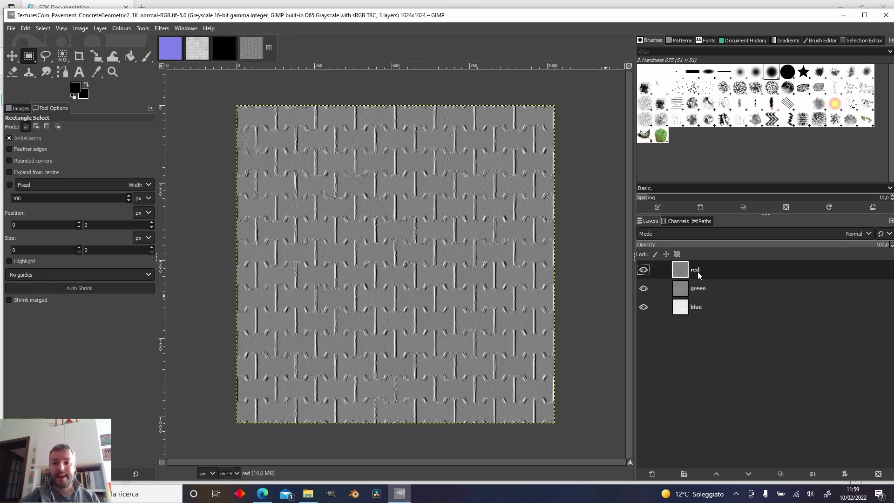
# - Hide the green and blue layers of the decomposed normal map and copy its whole red layer
pyautogui.click(644, 288)
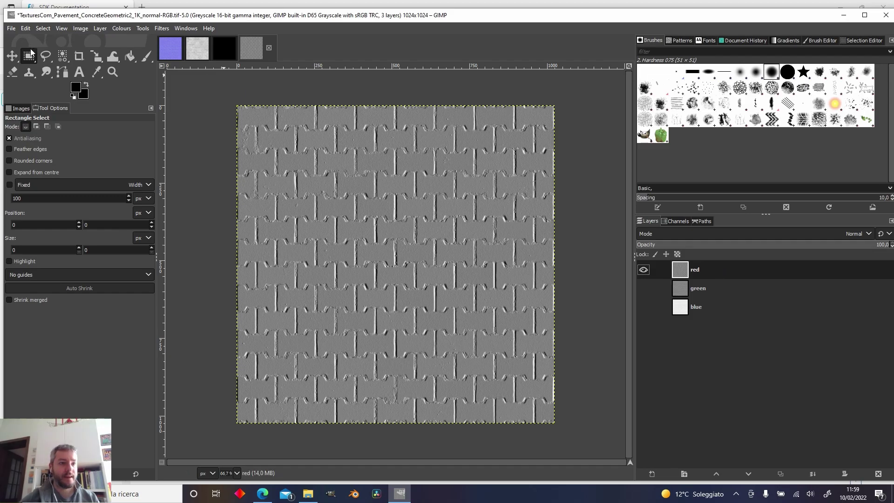
pyautogui.moveTo(219, 94); pyautogui.dragTo(582, 434)
pyautogui.hotkey('ctrl', 'c')
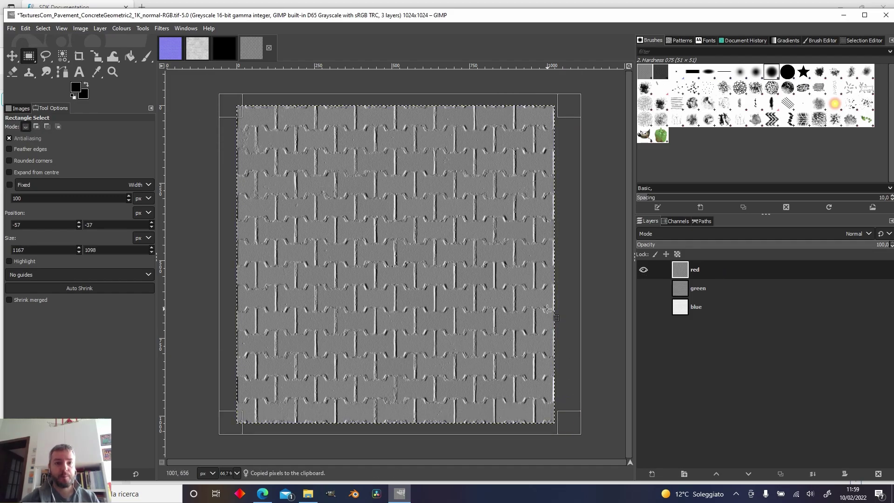
# - Paste the copied red layer into the composite's green layer, anchor it and hide the composite's red layer
pyautogui.click(221, 57)
pyautogui.click(706, 292)
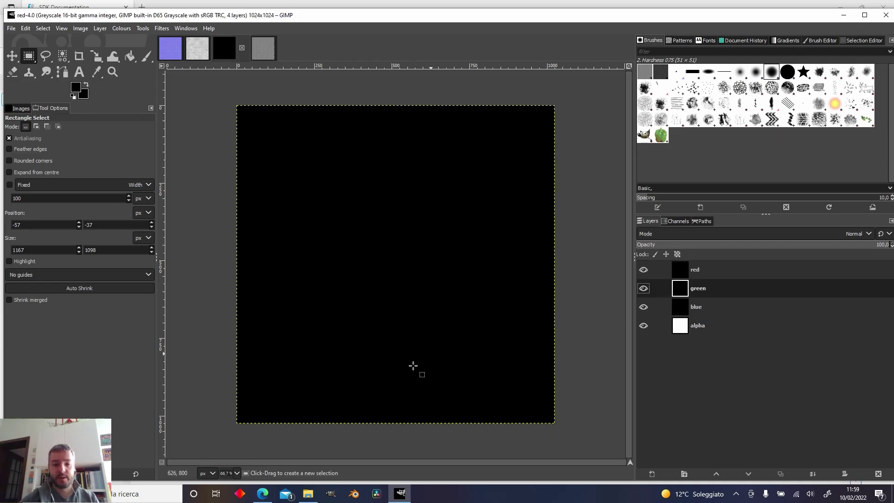
pyautogui.click(262, 494)
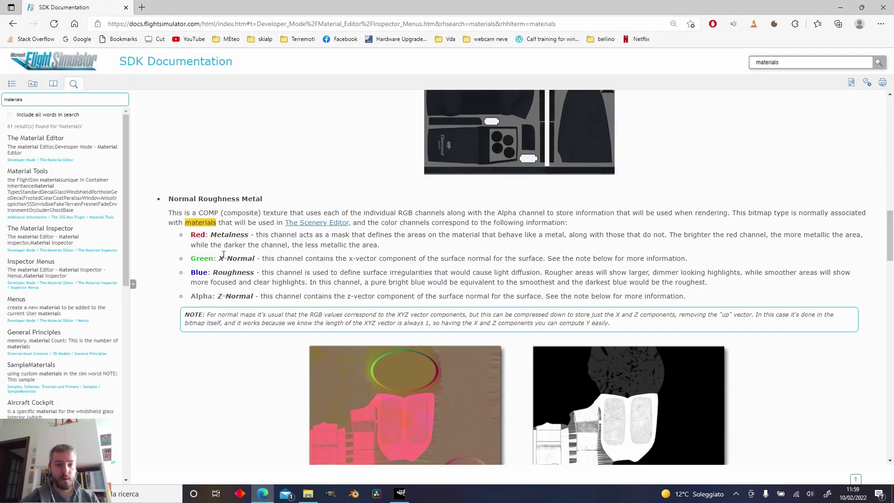
pyautogui.click(400, 494)
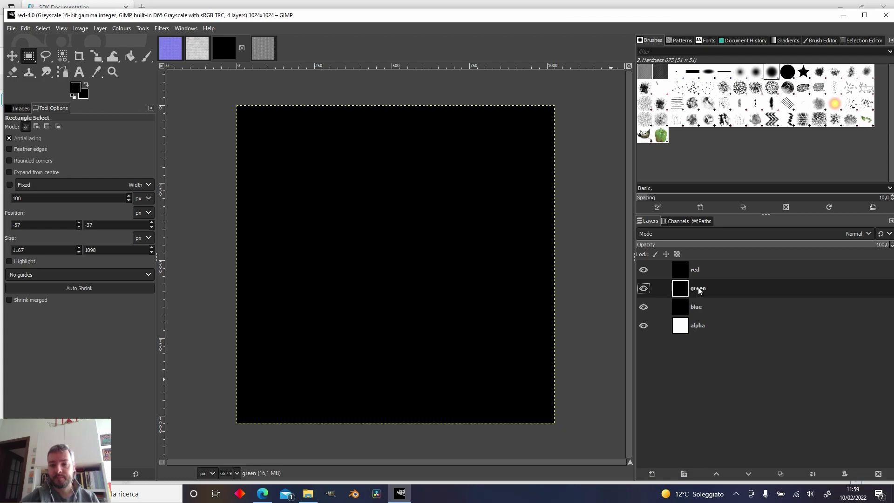
pyautogui.hotkey('ctrl', 'v')
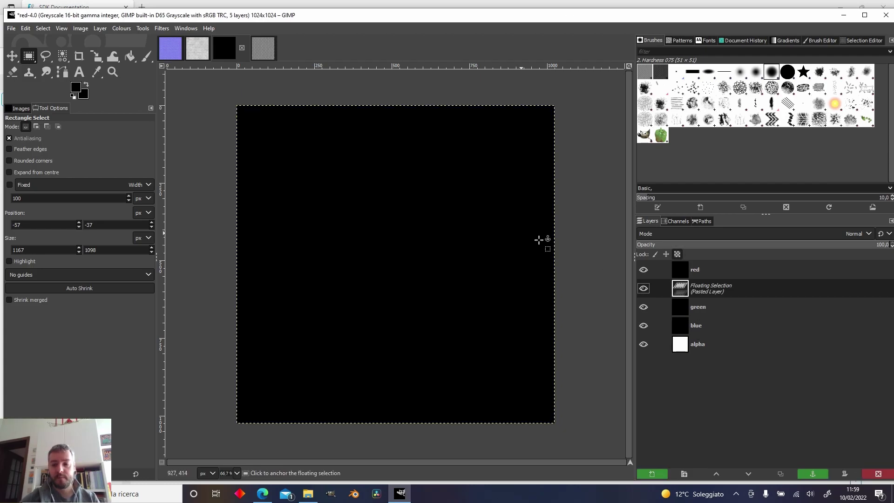
pyautogui.rightClick(711, 289)
pyautogui.click(762, 109)
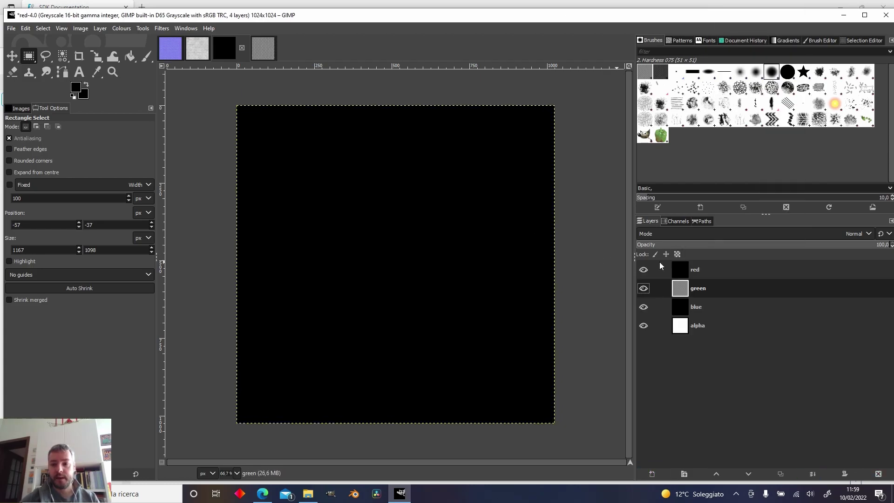
pyautogui.click(643, 270)
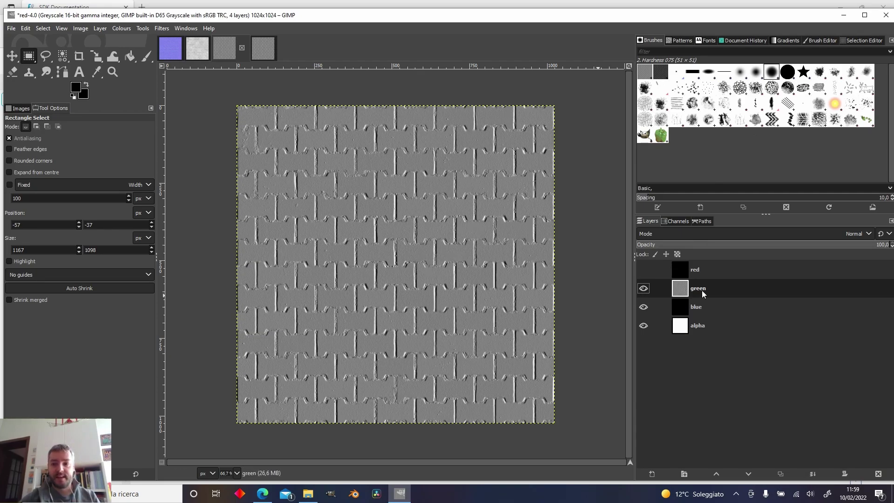
# - Check the Blue (Roughness) channel description in the SDK documentation and return to GIMP
pyautogui.click(263, 494)
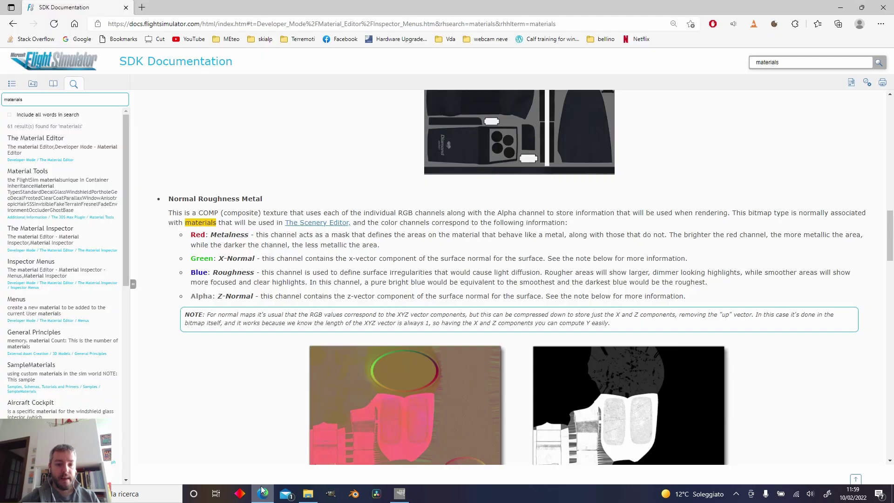
pyautogui.moveTo(207, 273); pyautogui.dragTo(307, 273)
pyautogui.click(307, 273)
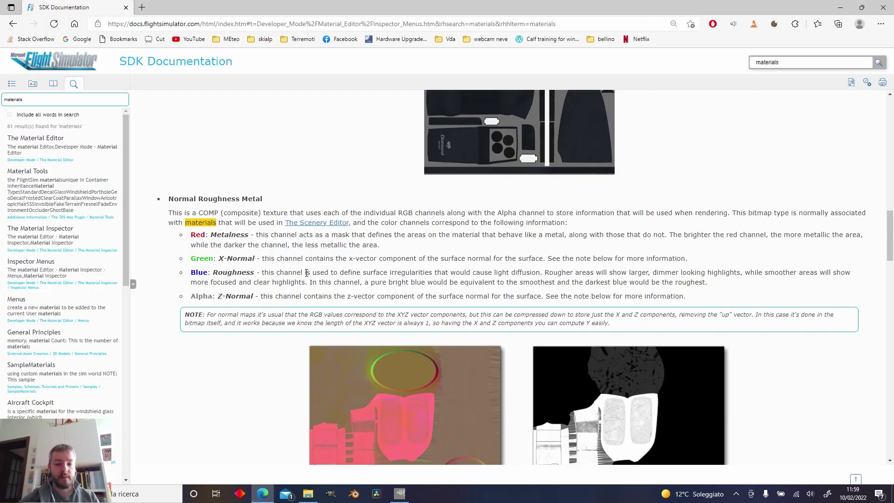
pyautogui.click(400, 494)
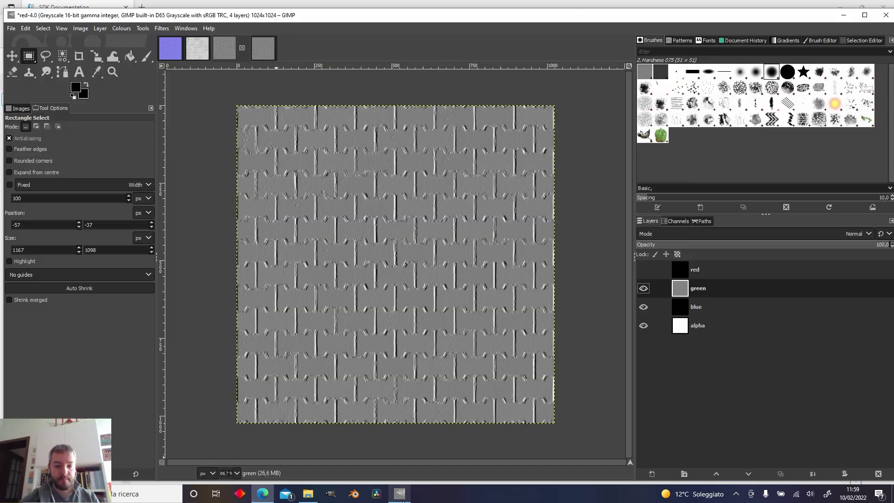
# - Select and copy the entire TexturesCom_Pavement_ConcreteGeometric2_1K_roughness image
pyautogui.click(198, 50)
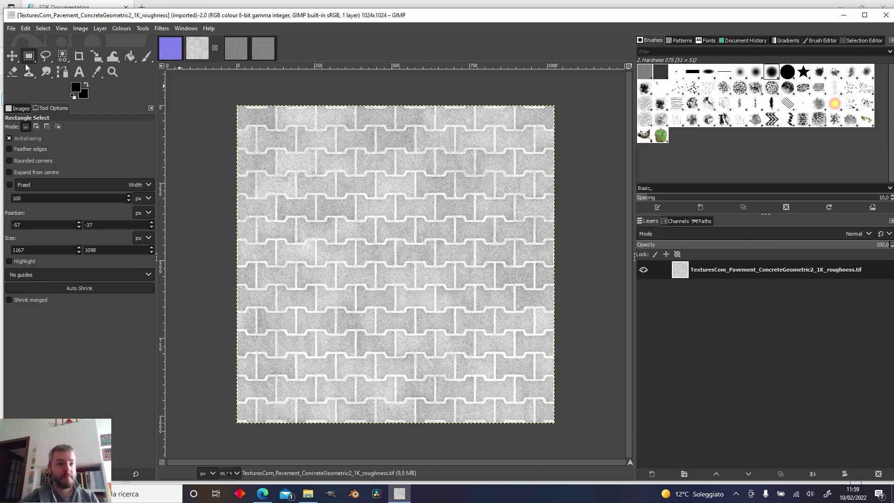
pyautogui.moveTo(220, 96); pyautogui.dragTo(582, 426)
pyautogui.hotkey('ctrl', 'c')
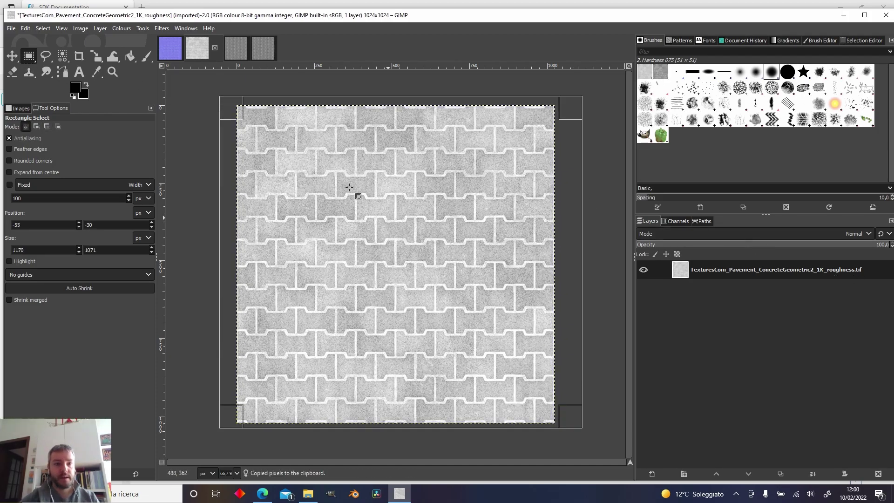
# - Paste the roughness map into the composite's blue layer and anchor it, hiding the green and blue layers
pyautogui.click(234, 49)
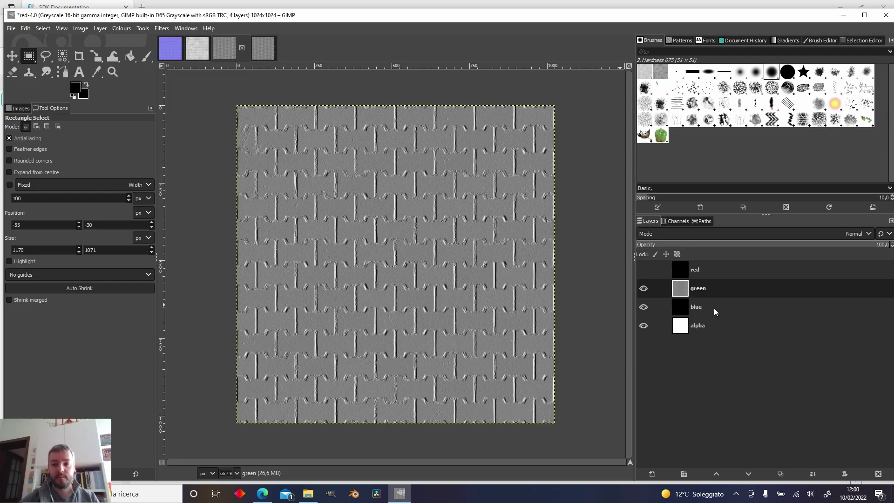
pyautogui.click(697, 310)
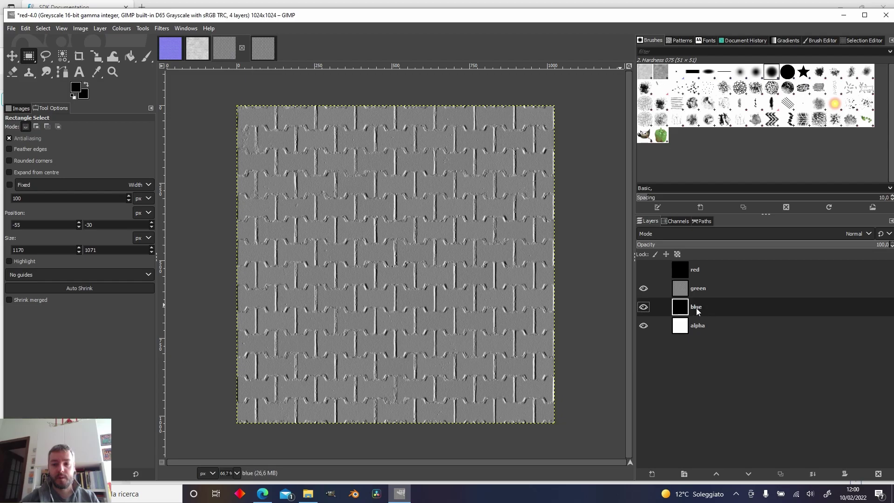
pyautogui.click(643, 289)
pyautogui.hotkey('ctrl', 'v')
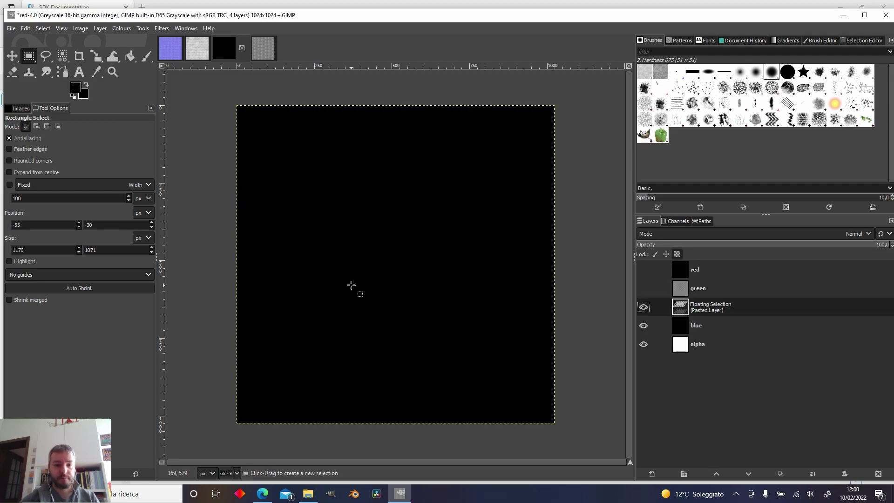
pyautogui.rightClick(697, 310)
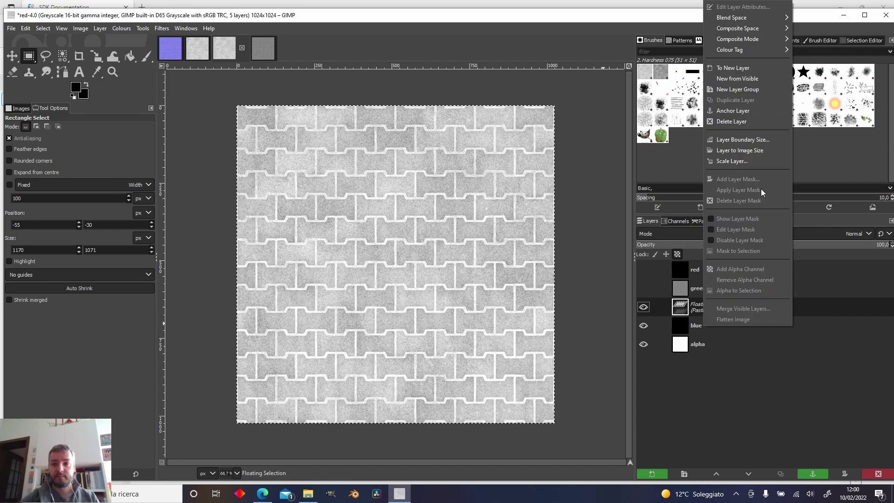
pyautogui.click(770, 110)
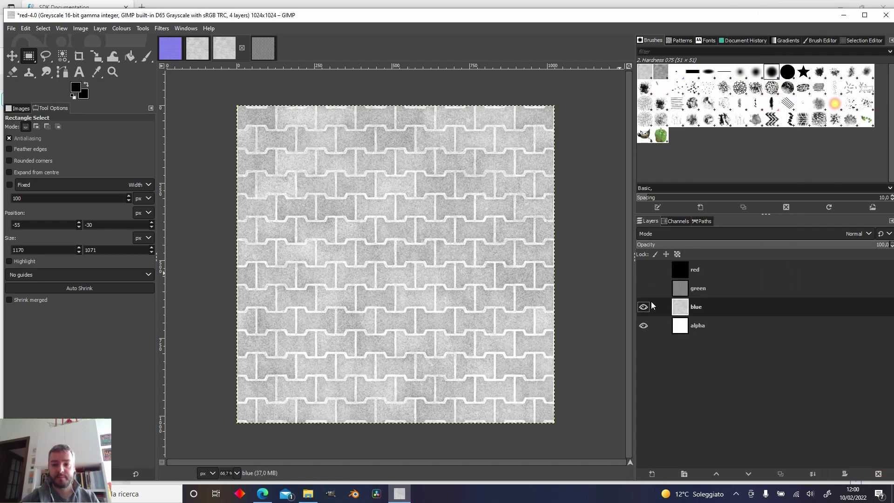
pyautogui.click(644, 307)
# - Make the composite's alpha layer active, check the Alpha (Z-Normal) channel description in the SDK documentation and return to GIMP
pyautogui.click(681, 325)
pyautogui.hotkey('alt', 'Tab')
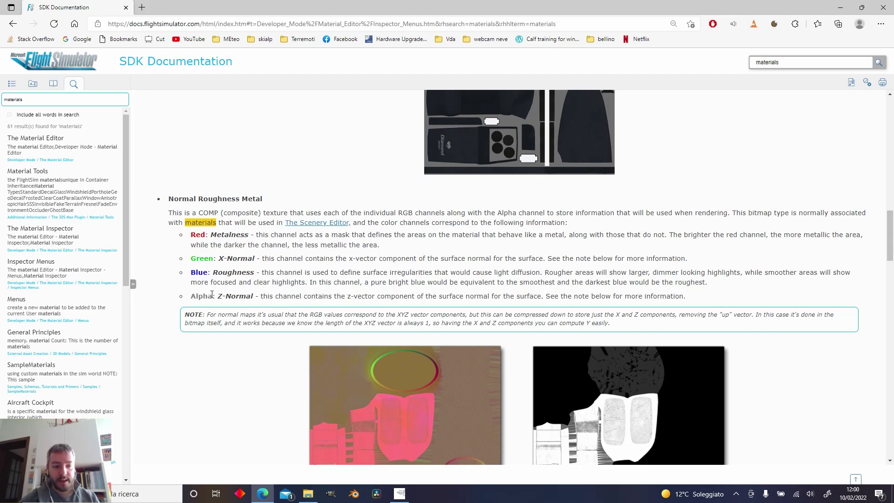
pyautogui.moveTo(216, 297); pyautogui.dragTo(326, 296)
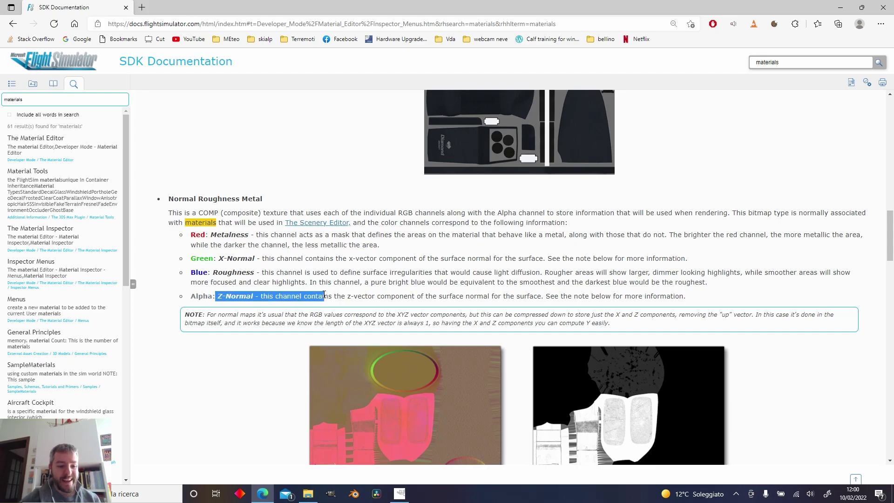
pyautogui.click(324, 298)
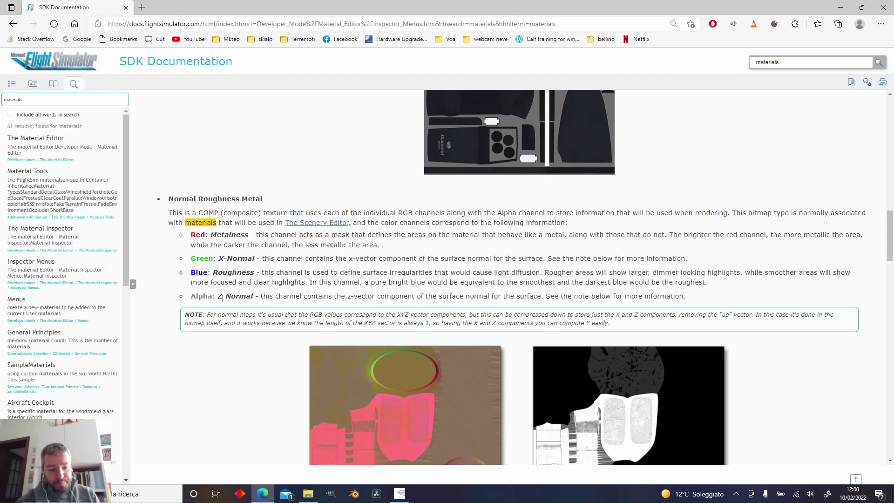
pyautogui.hotkey('alt', 'Tab')
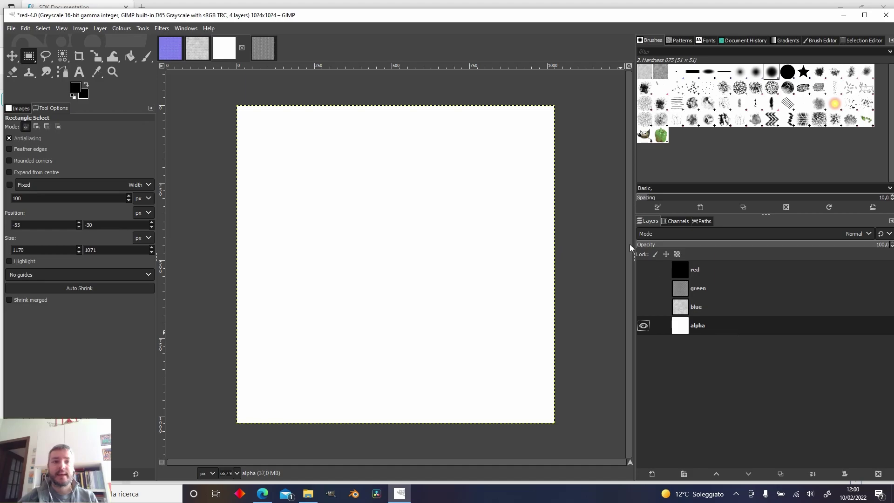
# - Go through the open images to the decomposed TexturesCom_Pavement_ConcreteGeometric2_1K_normal-RGB image
pyautogui.click(195, 53)
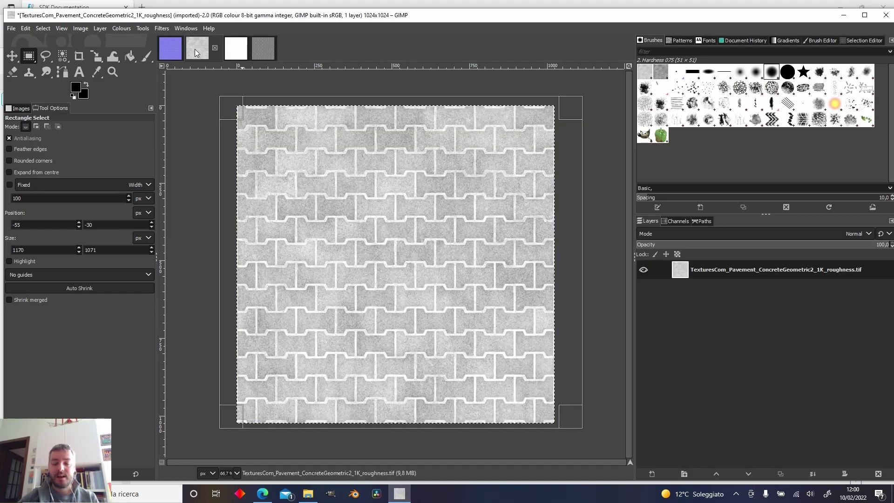
pyautogui.click(170, 51)
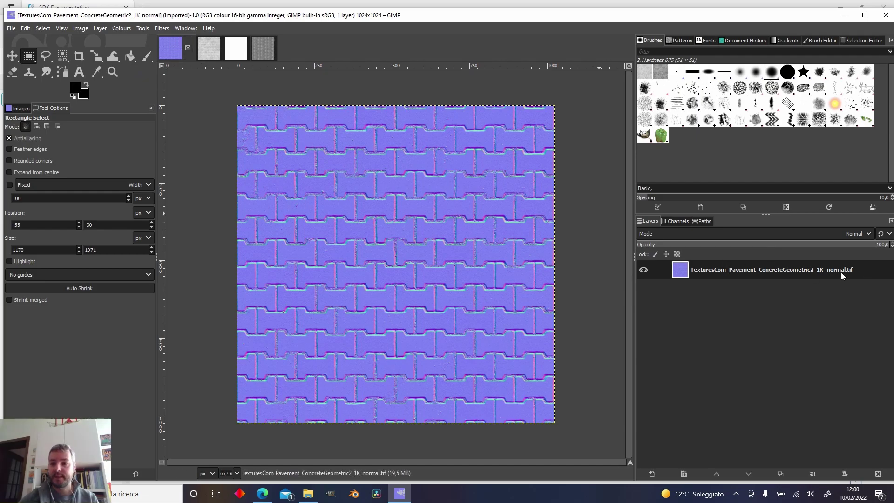
pyautogui.click(210, 55)
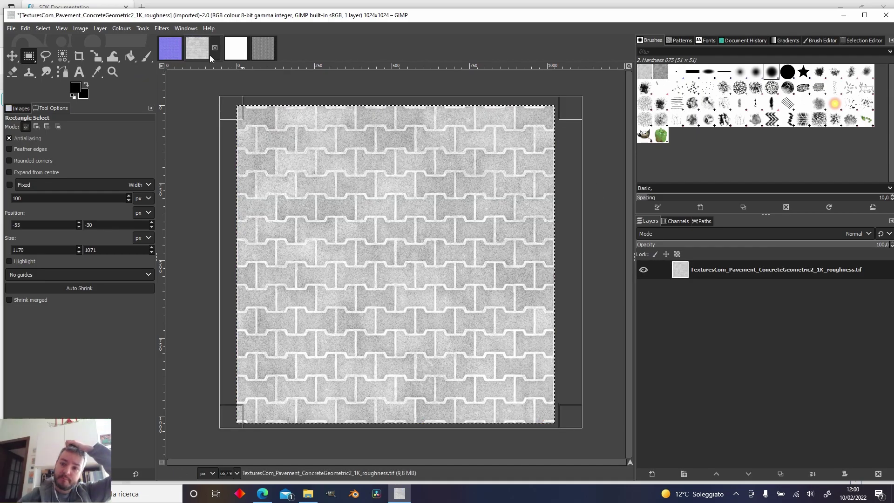
pyautogui.click(227, 55)
pyautogui.click(259, 52)
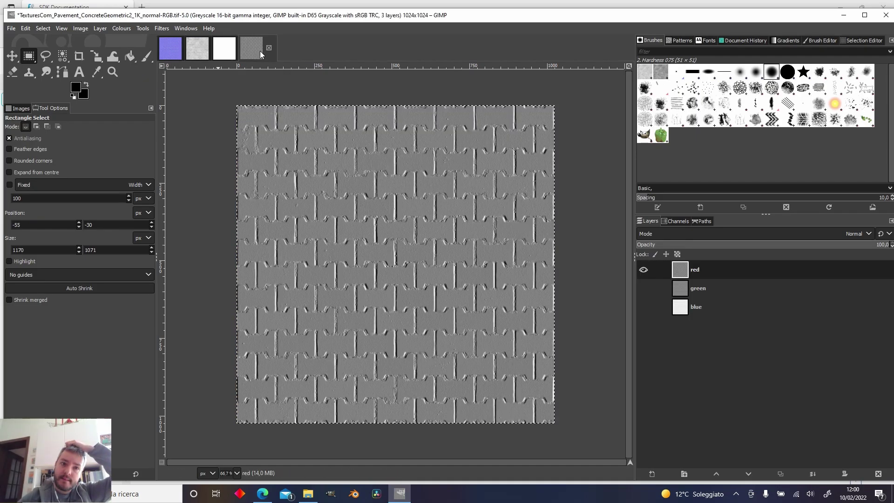
# - Hide the decomposed normal map's red layer, show its green layer and copy that layer's entire content
pyautogui.click(645, 271)
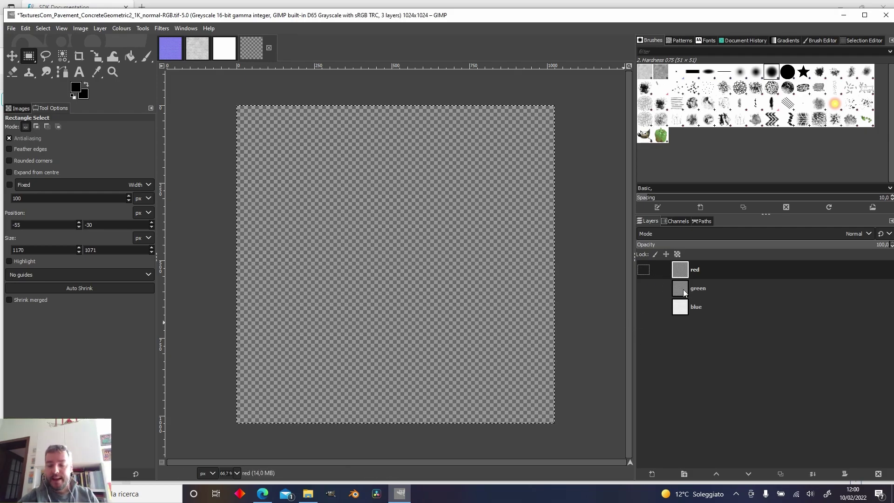
pyautogui.click(686, 309)
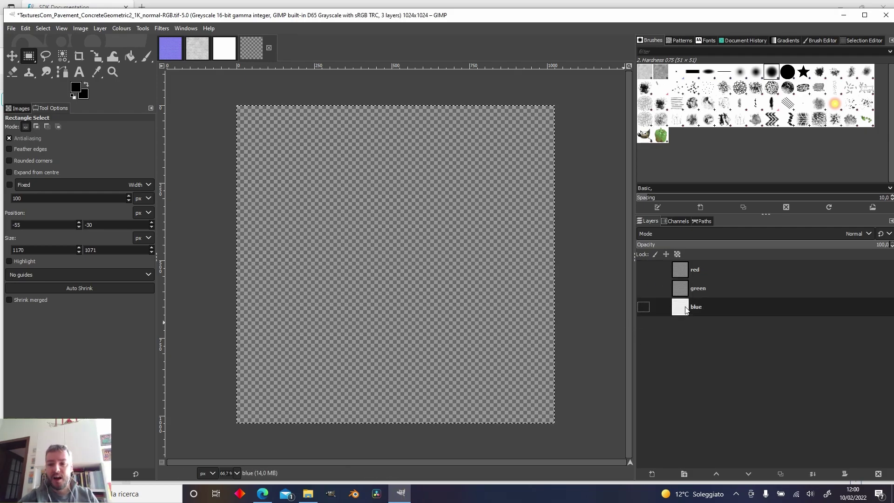
pyautogui.click(644, 307)
pyautogui.click(644, 307)
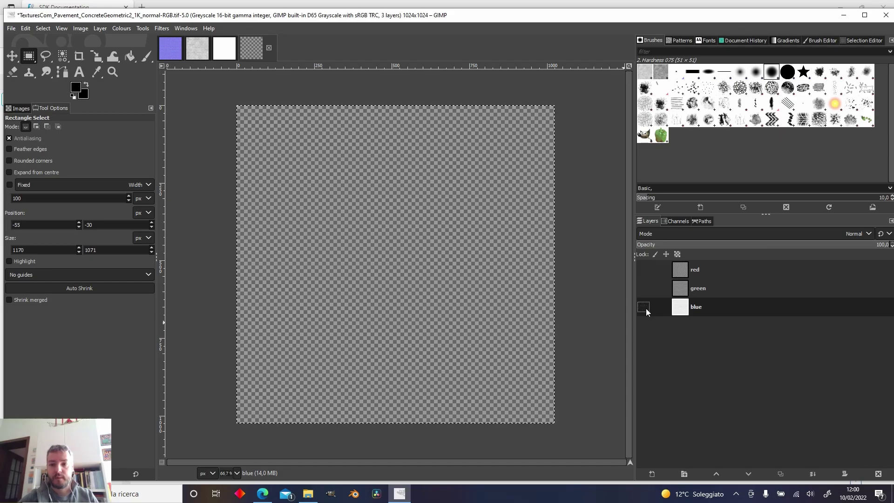
pyautogui.click(695, 289)
pyautogui.click(644, 288)
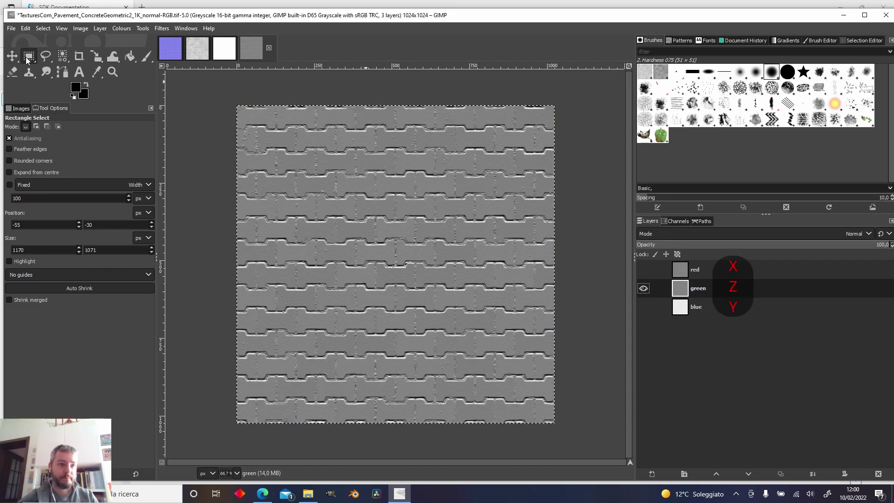
pyautogui.moveTo(220, 94)
pyautogui.mouseDown()
pyautogui.moveTo(574, 466)
pyautogui.moveTo(573, 441)
pyautogui.mouseUp()
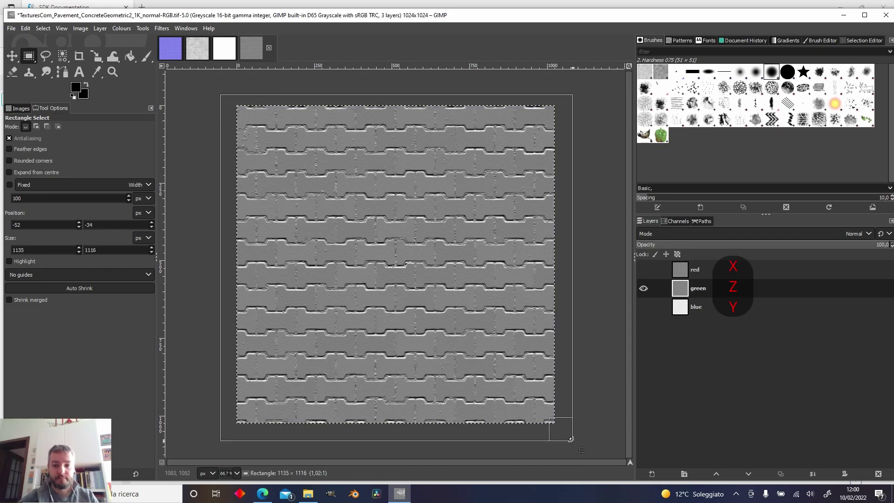
pyautogui.hotkey('ctrl', 'c')
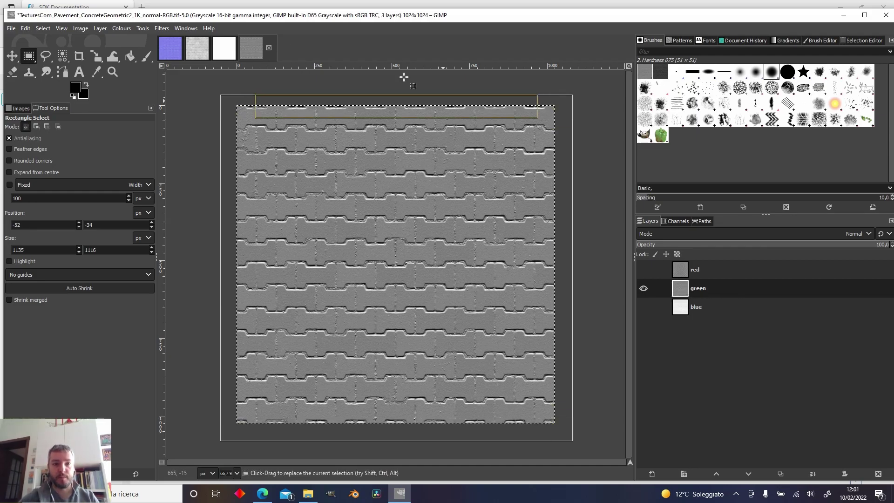
# - Paste the copied green layer into the composite's alpha layer and anchor it
pyautogui.click(222, 49)
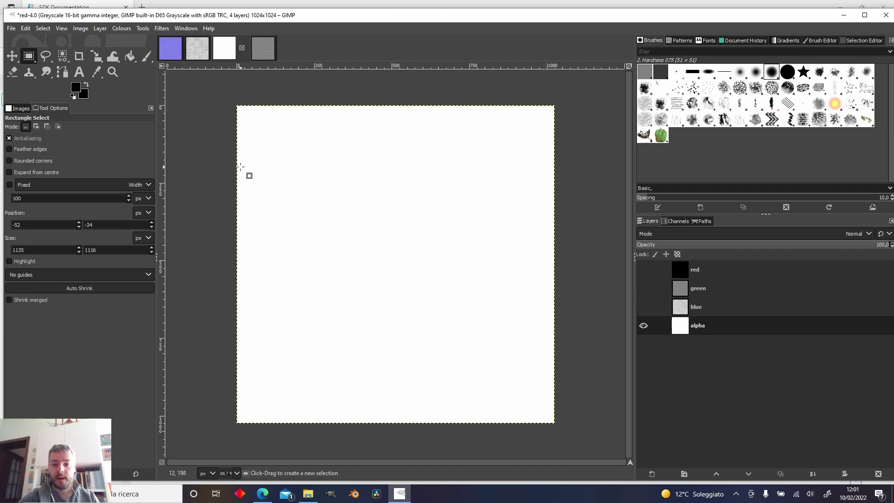
pyautogui.hotkey('ctrl', 'v')
pyautogui.rightClick(719, 326)
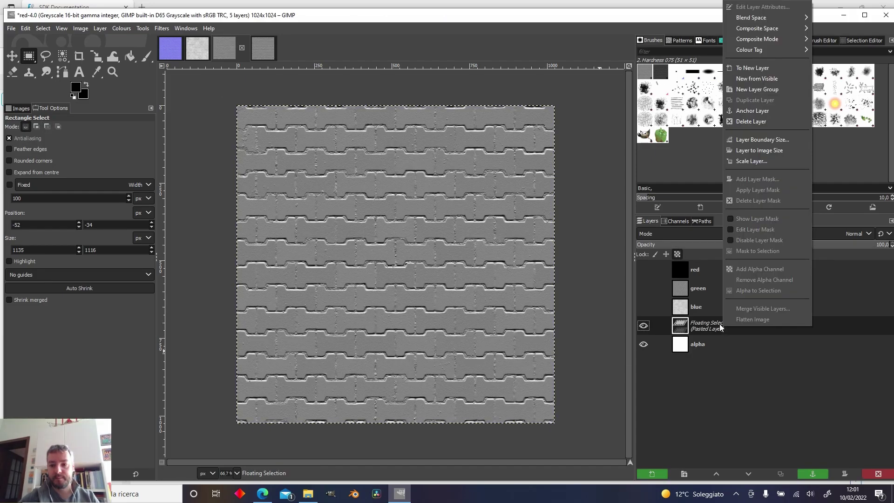
pyautogui.click(764, 114)
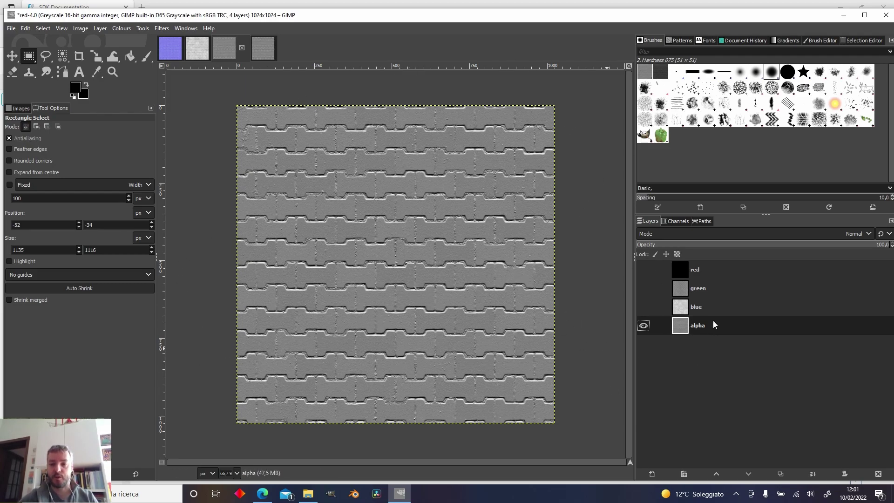
# - Rename the composite's red layer as metallinc and its green layer as x-normal
pyautogui.doubleClick(689, 269)
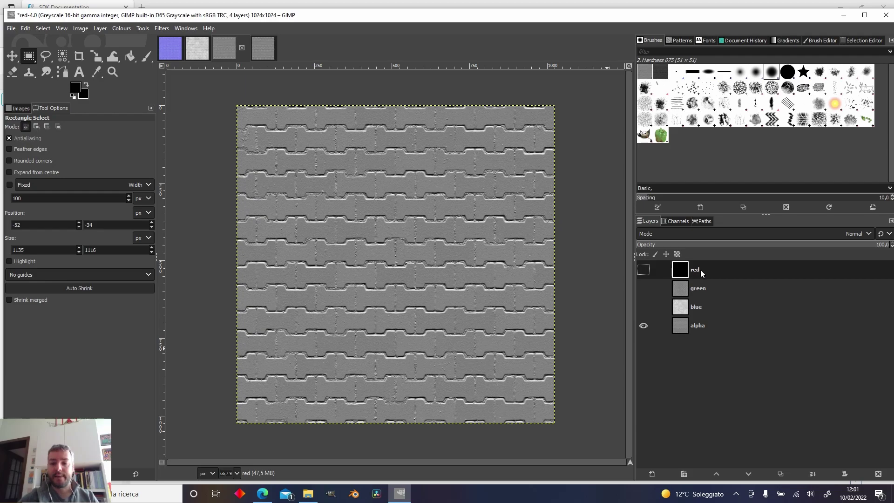
pyautogui.write('metallinc')
pyautogui.doubleClick(696, 289)
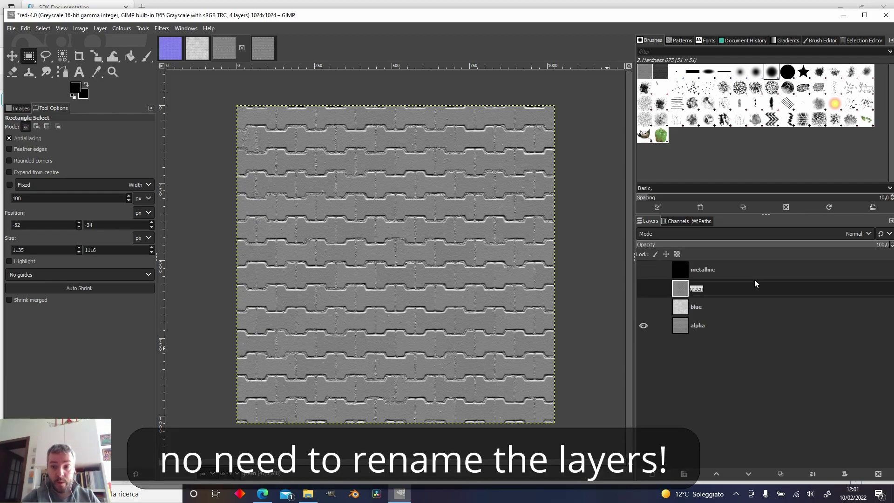
pyautogui.write('x-normal')
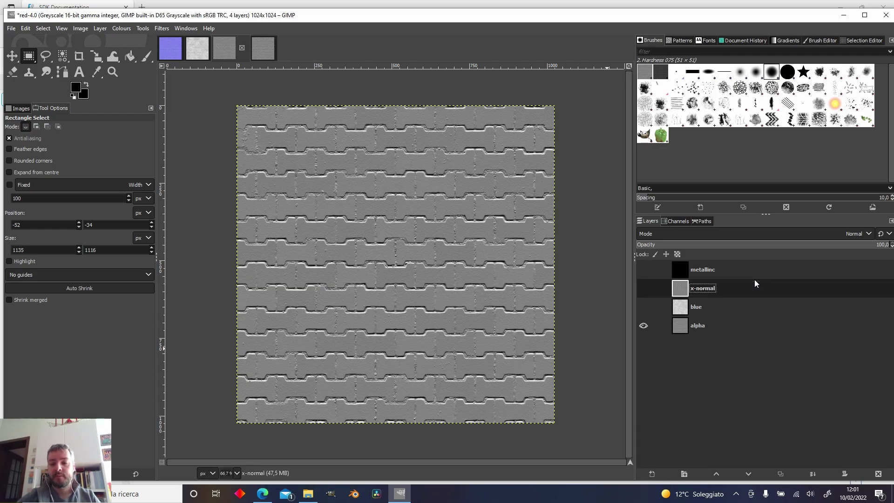
# - Rename the blue layer as roughness and the alpha layer as z-normal (green channel from normal map)
pyautogui.doubleClick(694, 307)
pyautogui.write('roug')
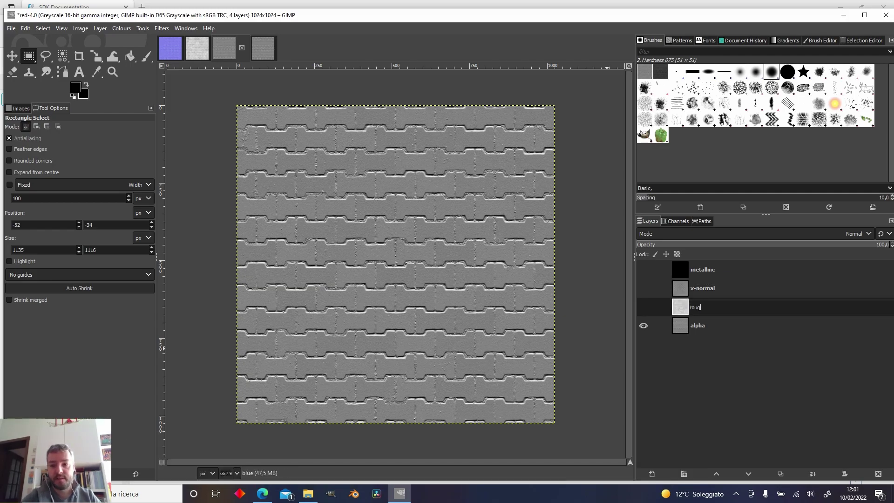
pyautogui.write('hness')
pyautogui.press('Return')
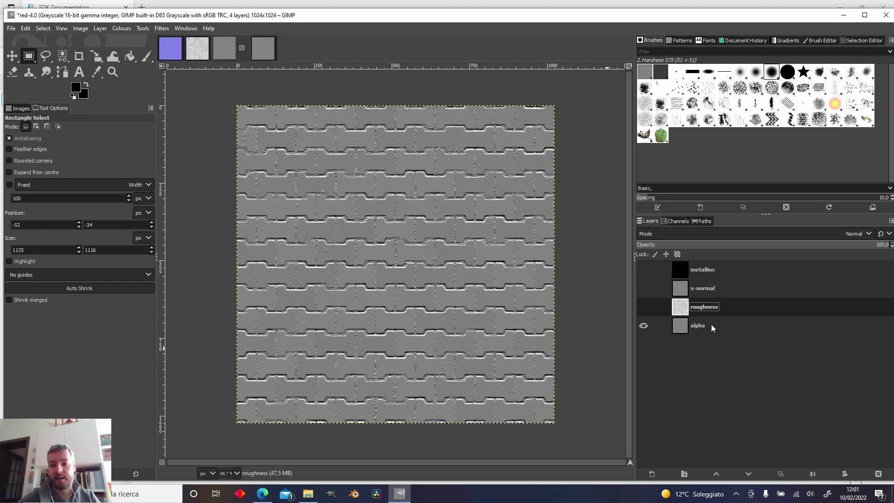
pyautogui.doubleClick(711, 325)
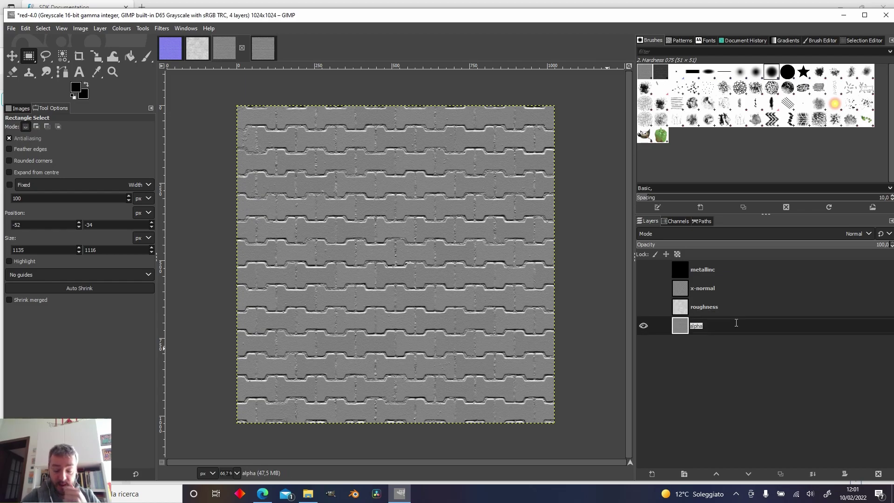
pyautogui.write('z-')
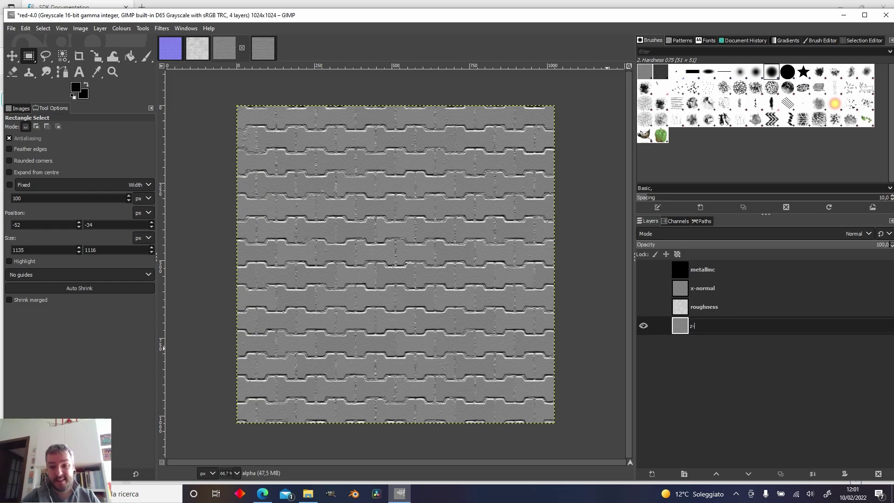
pyautogui.write('normal (green channel from normal map)')
pyautogui.press('Return')
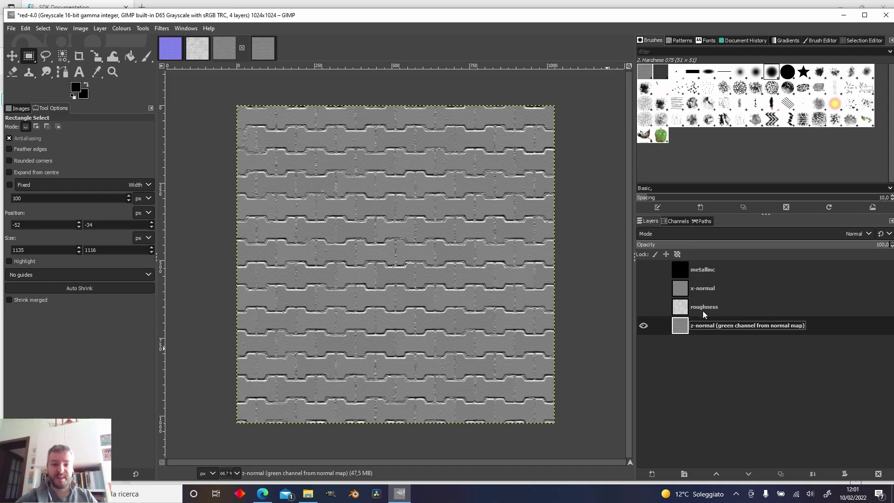
# - Make the composite's roughness, x-normal and metallinc layers visible again
pyautogui.click(644, 306)
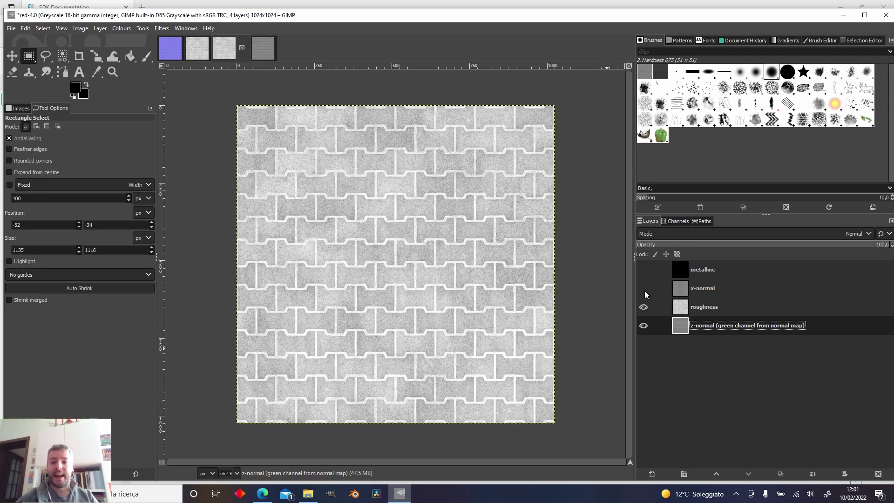
pyautogui.click(644, 288)
pyautogui.click(643, 272)
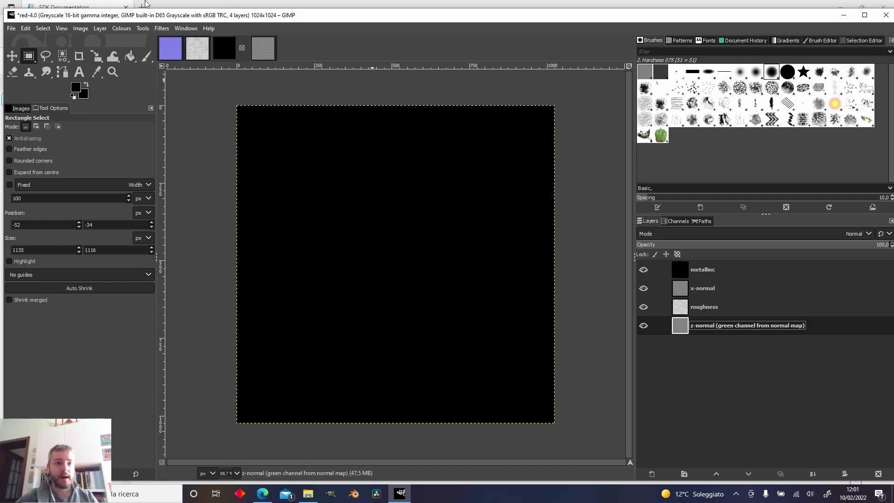
# - Compose the layers into an RGBA image with metallinc as red, x-normal as green, roughness as blue and z-normal as alpha
pyautogui.click(121, 28)
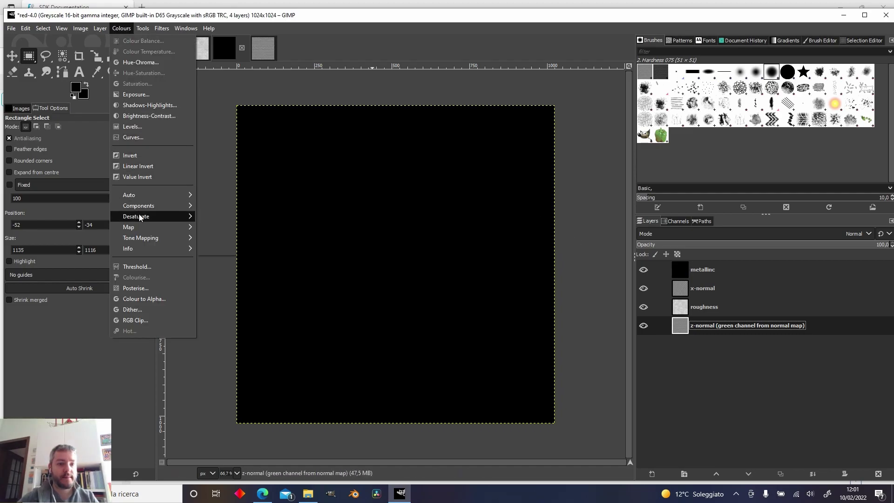
pyautogui.moveTo(142, 206)
pyautogui.click(222, 238)
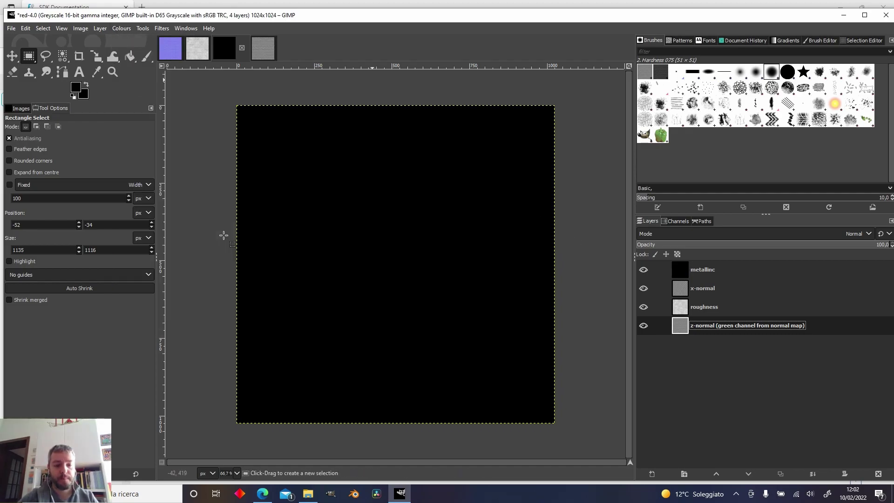
pyautogui.click(510, 219)
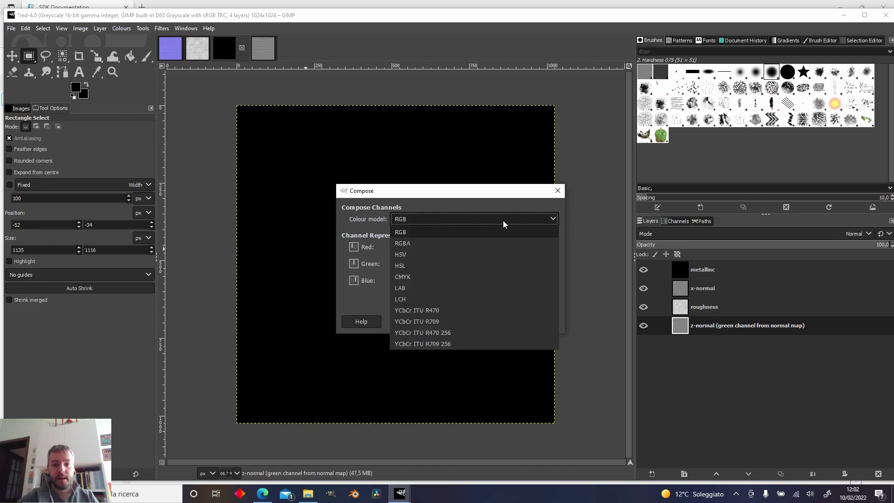
pyautogui.click(425, 242)
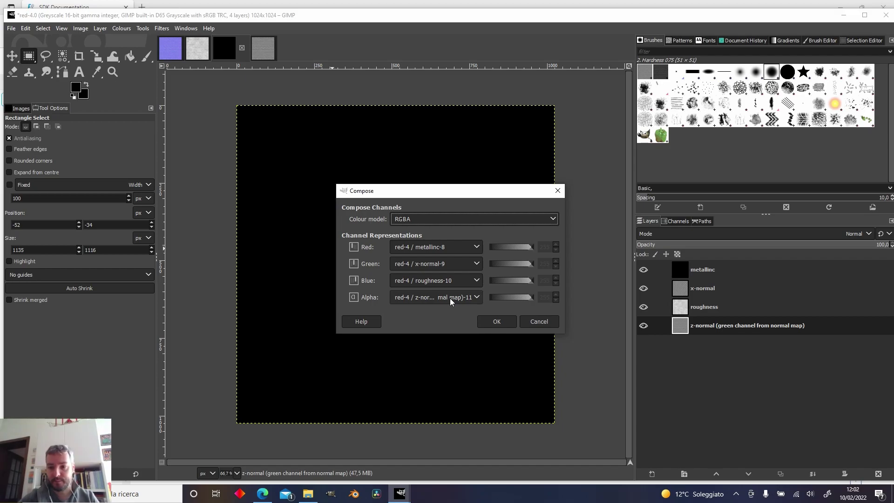
pyautogui.click(503, 318)
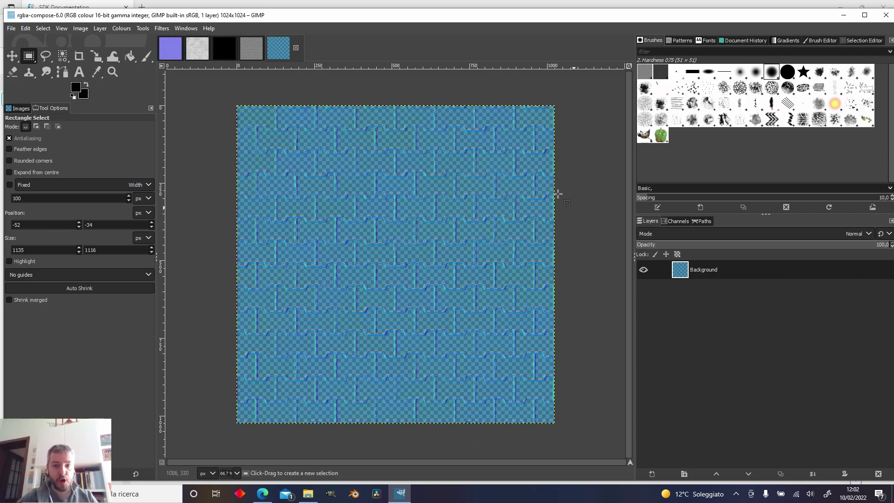
# - Examine the paving-joint detail of the composed RGBA texture
pyautogui.keyDown('ctrl'); pyautogui.scroll(4, 392, 166); pyautogui.keyUp('ctrl')
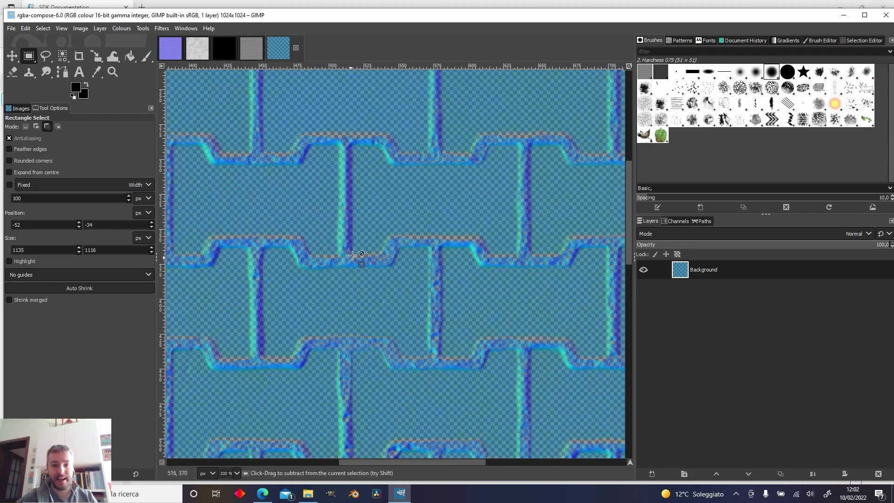
pyautogui.keyDown('ctrl'); pyautogui.scroll(-1, 381, 228); pyautogui.keyUp('ctrl')
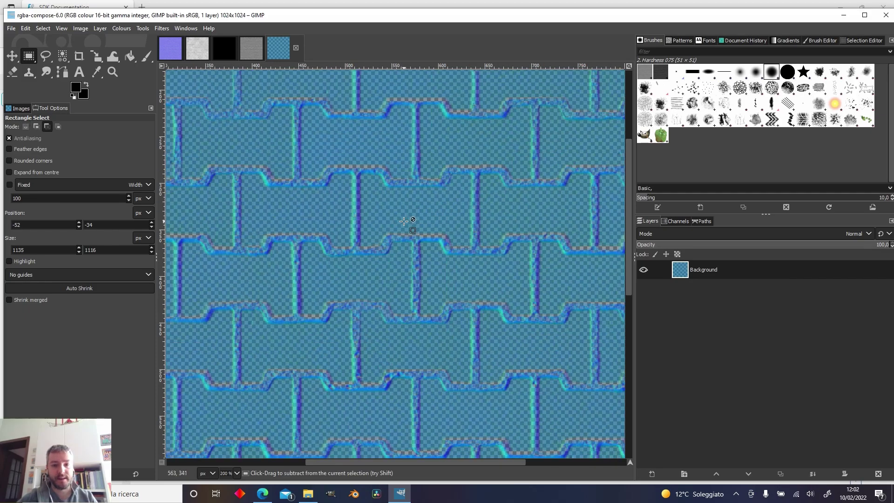
pyautogui.keyDown('ctrl'); pyautogui.scroll(1, 408, 219); pyautogui.keyUp('ctrl')
pyautogui.keyDown('ctrl'); pyautogui.scroll(-2, 405, 221); pyautogui.keyUp('ctrl')
pyautogui.keyDown('ctrl'); pyautogui.scroll(-3, 405, 222); pyautogui.keyUp('ctrl')
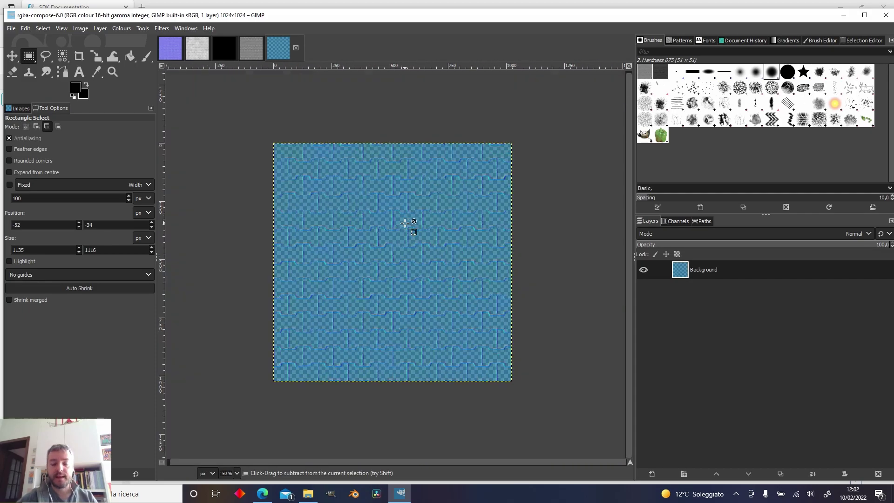
# - Export the composed image to the textures folder as TexturesCom_Pavement_ConcreteGeometric2_1K_albedo_compMaterial.png with the default PNG options
pyautogui.click(11, 28)
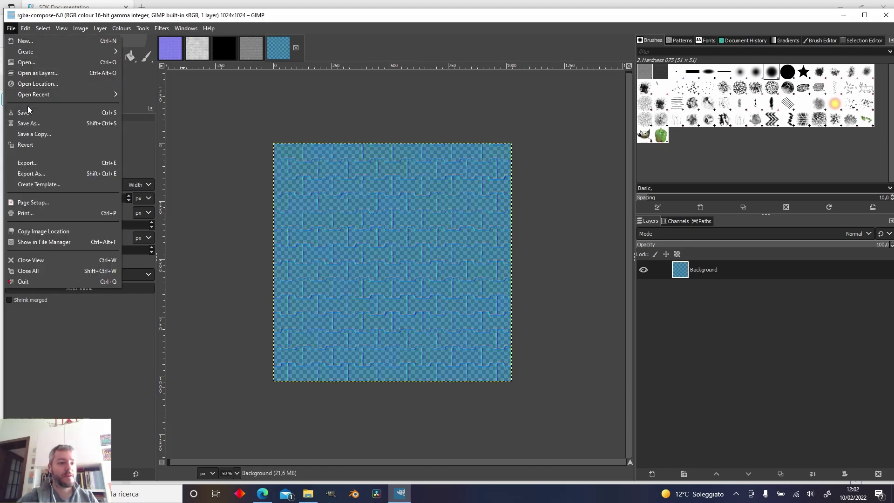
pyautogui.click(48, 175)
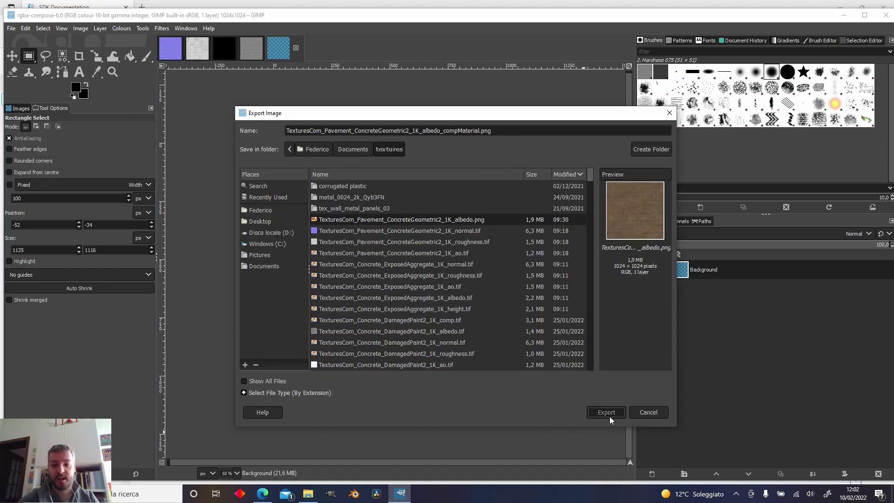
pyautogui.click(592, 413)
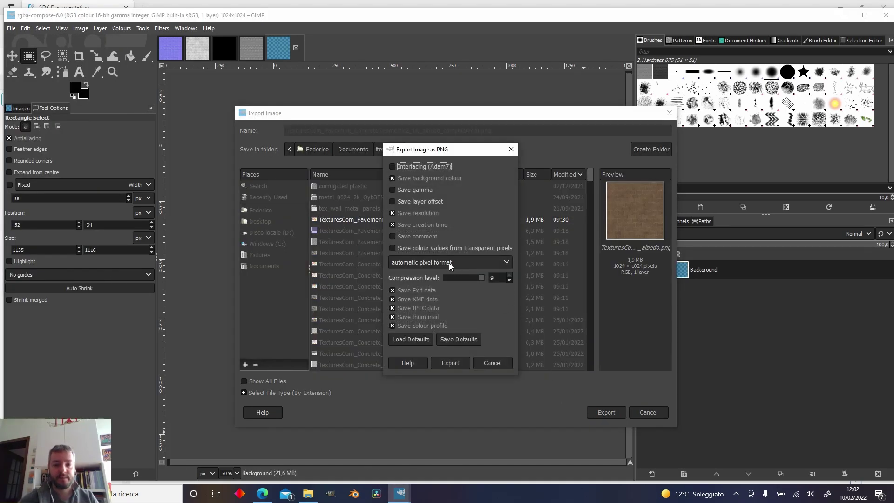
pyautogui.click(458, 364)
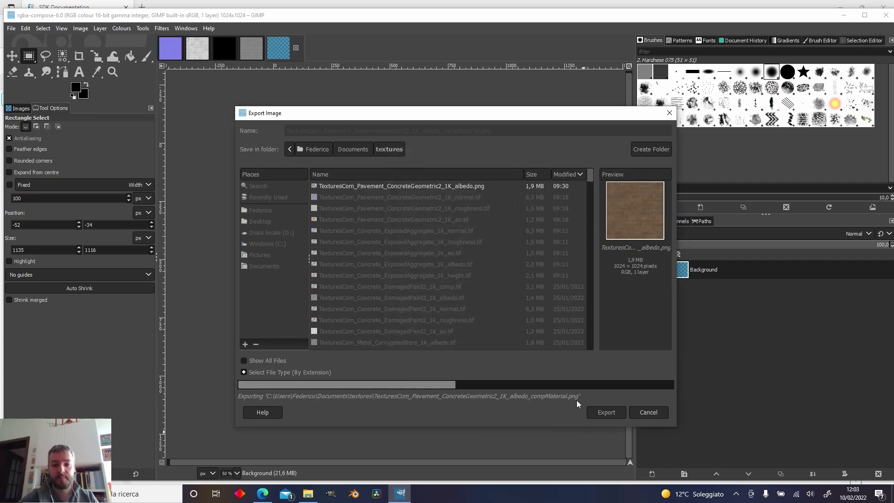
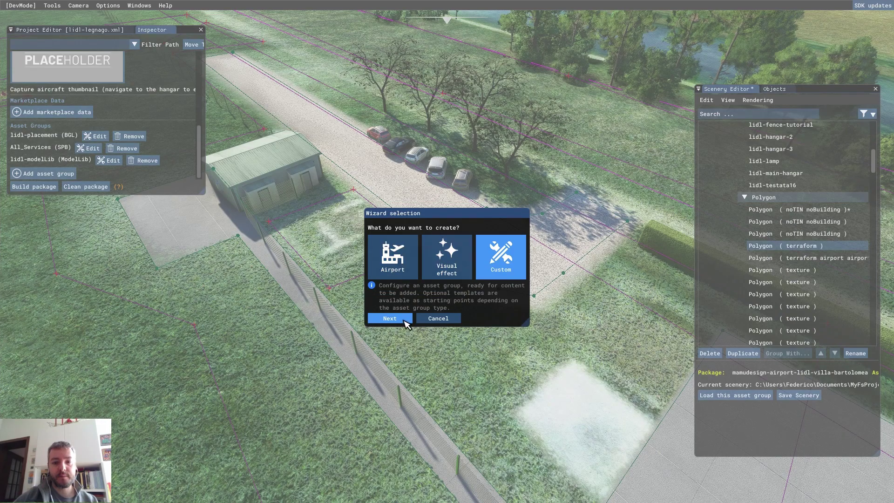
# - In Flight Simulator's Project Editor, create a custom asset group of type MaterialLib named lidl-materialLib
pyautogui.click(461, 250)
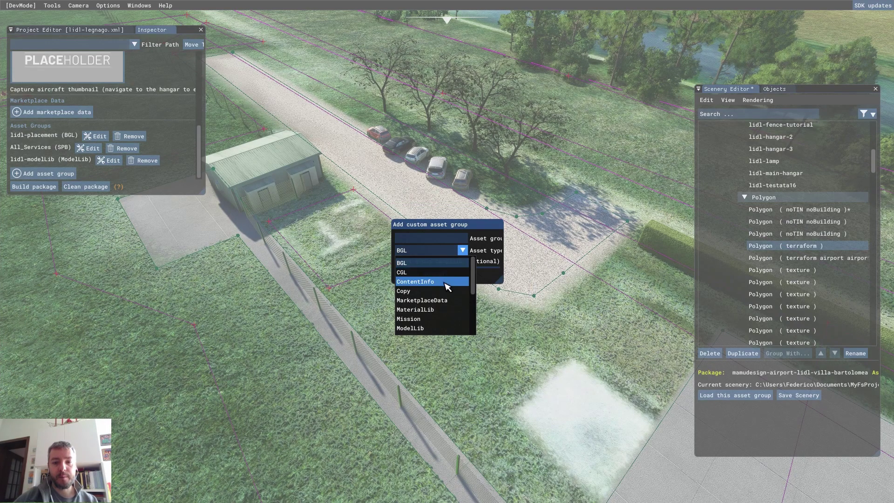
pyautogui.click(445, 309)
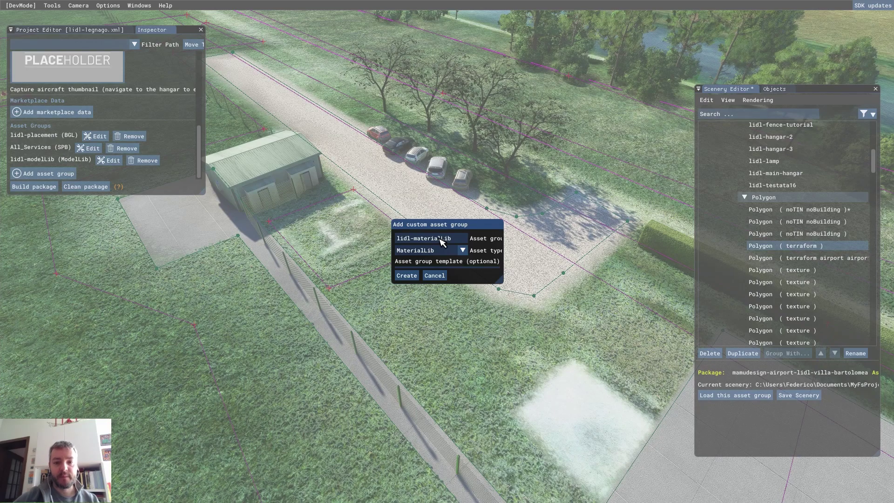
pyautogui.click(401, 275)
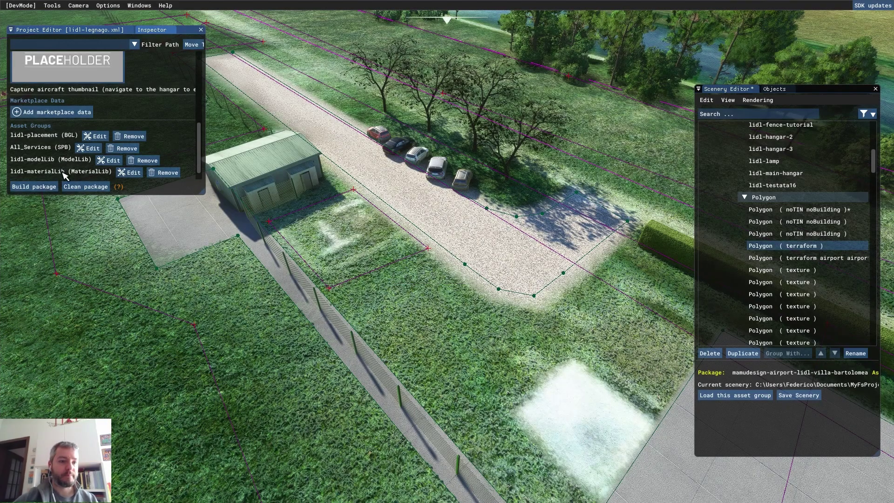
# - In File Explorer, create a folder named texture inside the project's PackageSources\MaterialLibs\lidl-materialLib folder
pyautogui.click(73, 31)
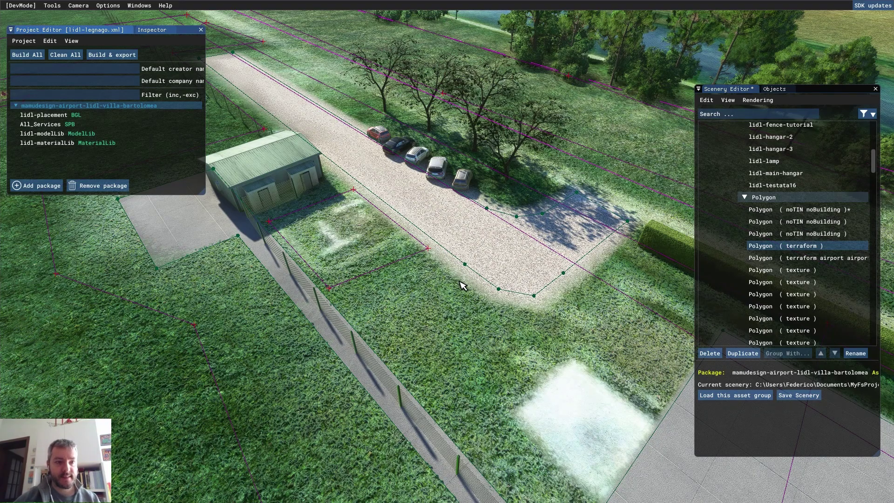
pyautogui.doubleClick(140, 143)
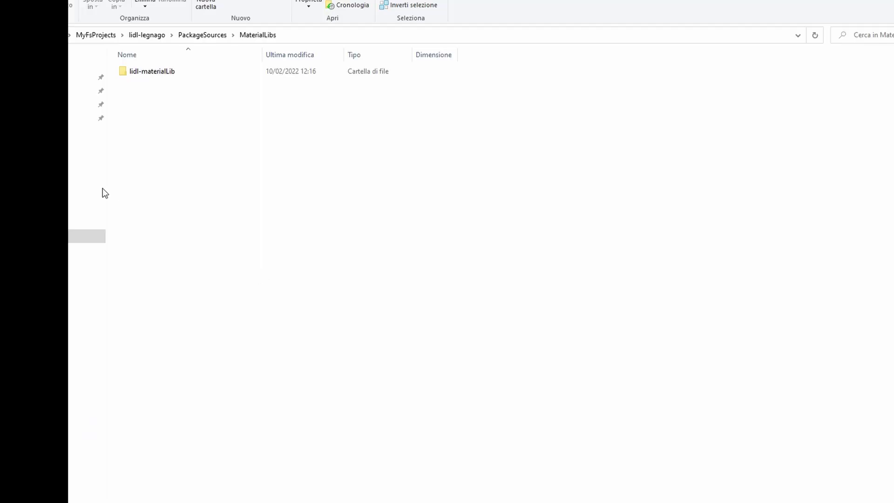
pyautogui.doubleClick(194, 72)
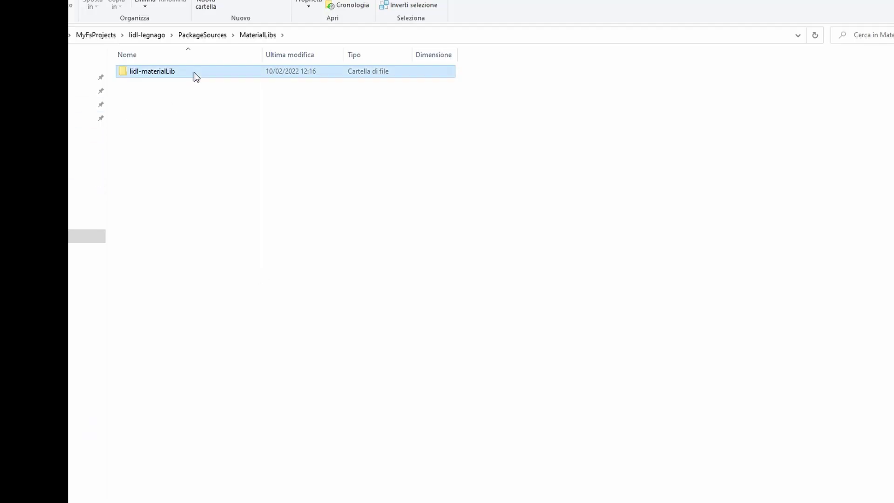
pyautogui.rightClick(188, 107)
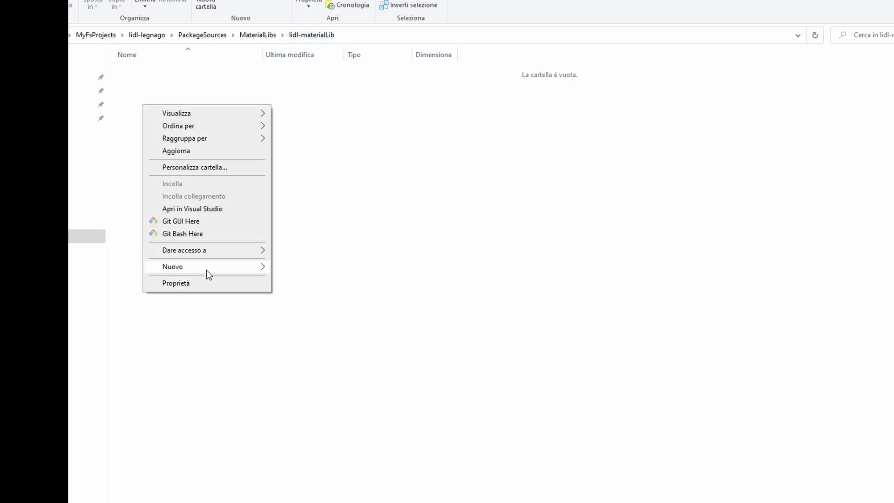
pyautogui.moveTo(205, 273)
pyautogui.click(385, 273)
pyautogui.write('textur')
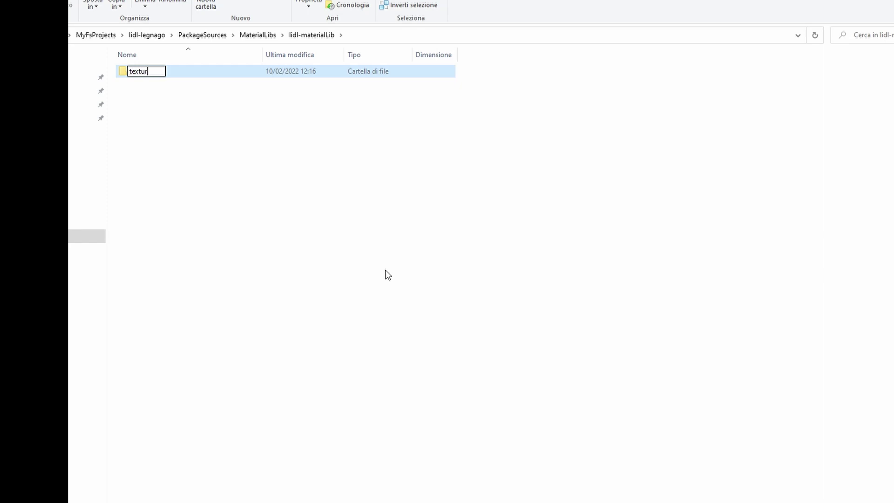
pyautogui.press('Return')
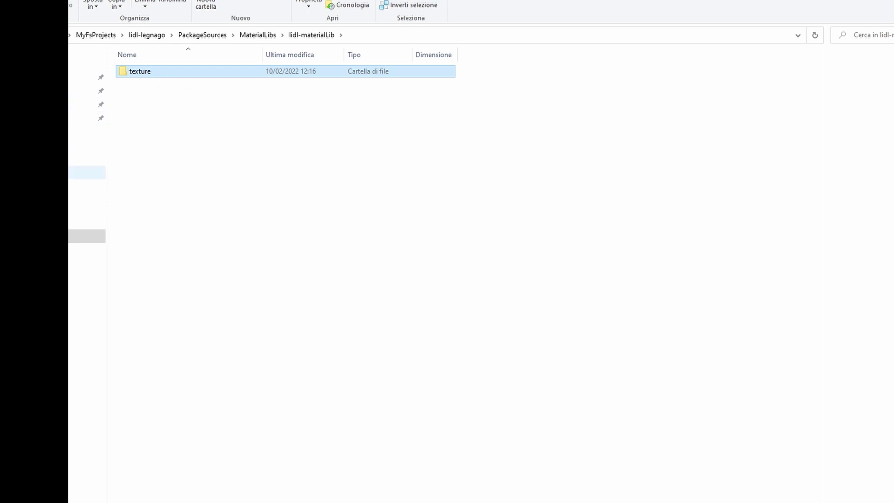
# - Copy the pavement albedo.png and albedo_compMaterial.png files from the textures folder into lidl-materialLib's texture folder and widen the name column
pyautogui.click(88, 172)
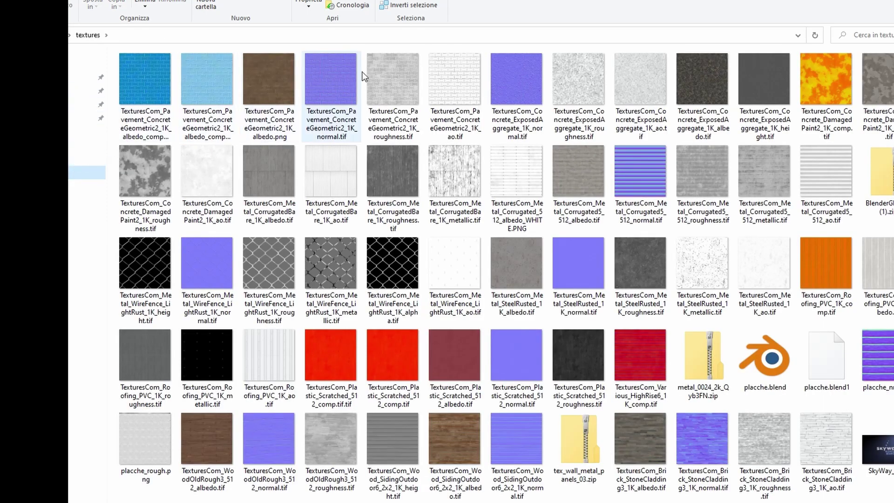
pyautogui.click(280, 72)
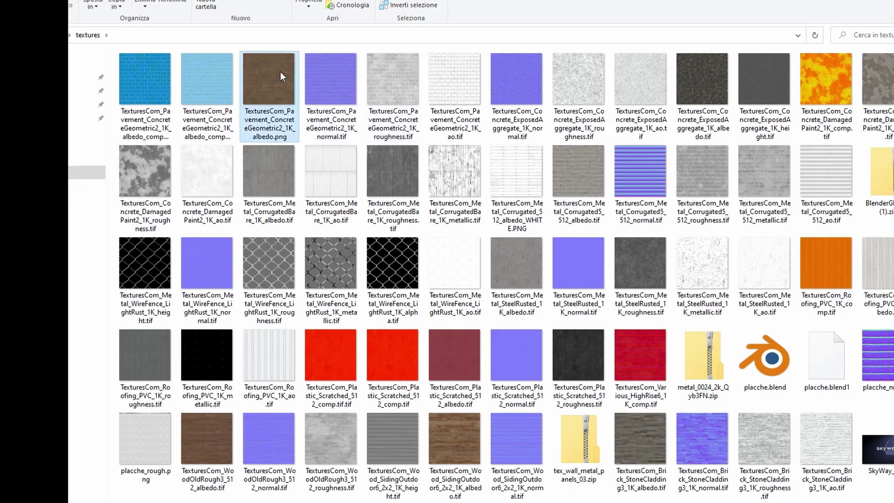
pyautogui.keyDown('ctrl'); pyautogui.click(195, 82); pyautogui.keyUp('ctrl')
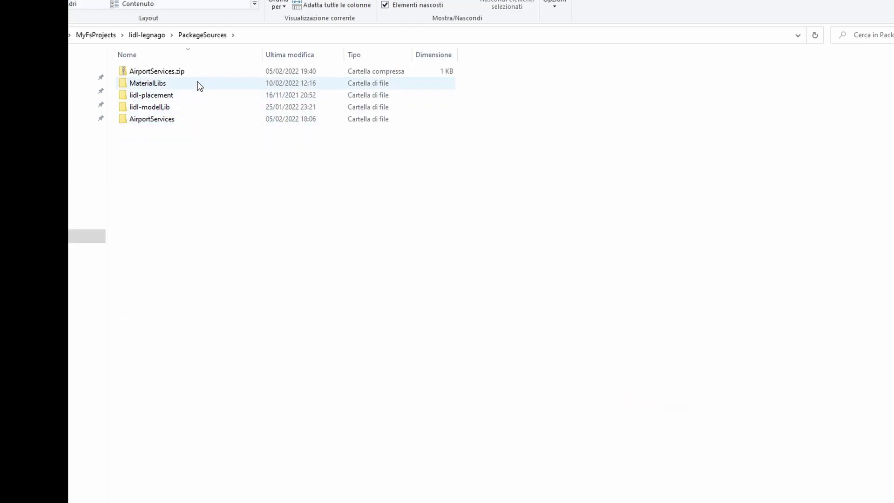
pyautogui.doubleClick(192, 74)
pyautogui.doubleClick(193, 76)
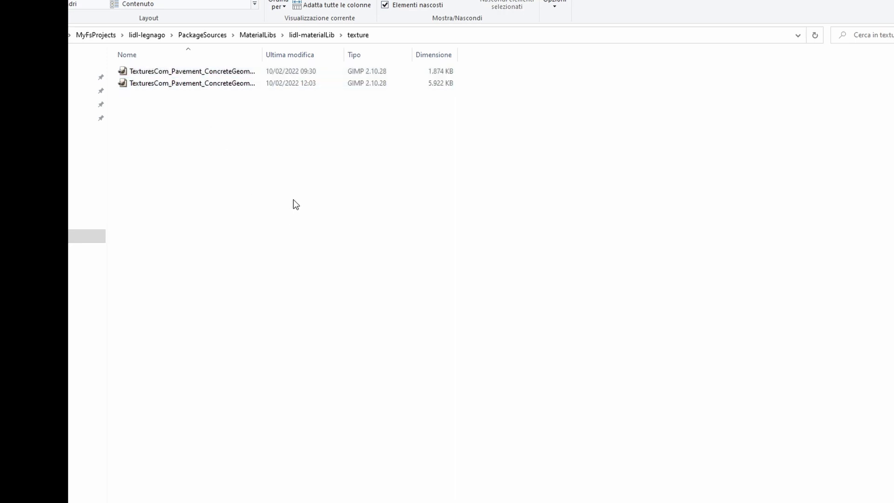
pyautogui.moveTo(263, 54); pyautogui.dragTo(368, 51)
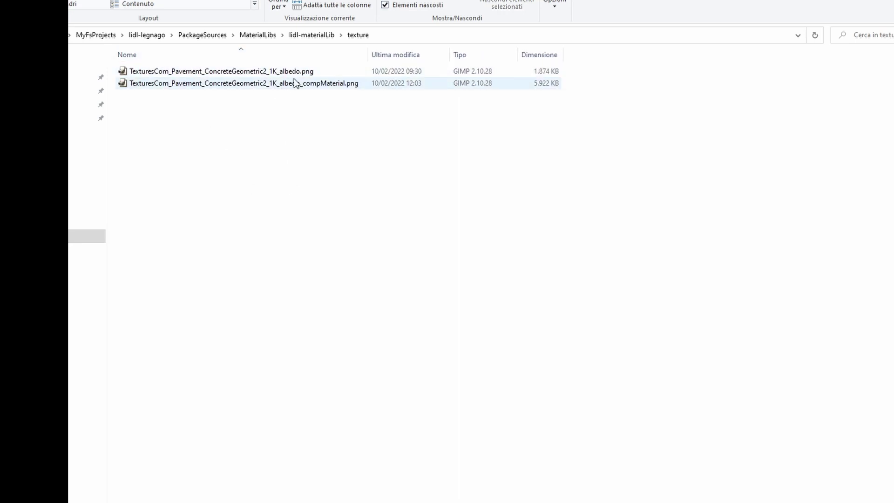
pyautogui.moveTo(310, 86)
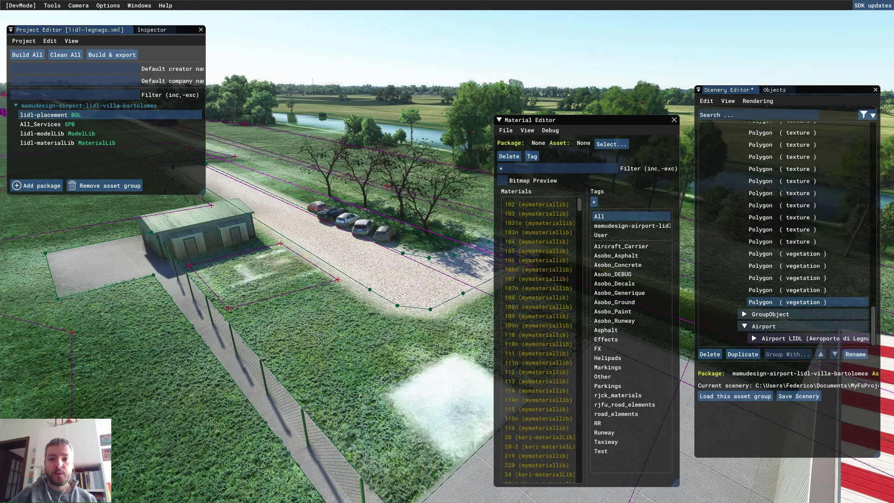
# - Back in Flight Simulator, set lidl-materialLib as the asset to edit in the Material Editor
pyautogui.click(75, 146)
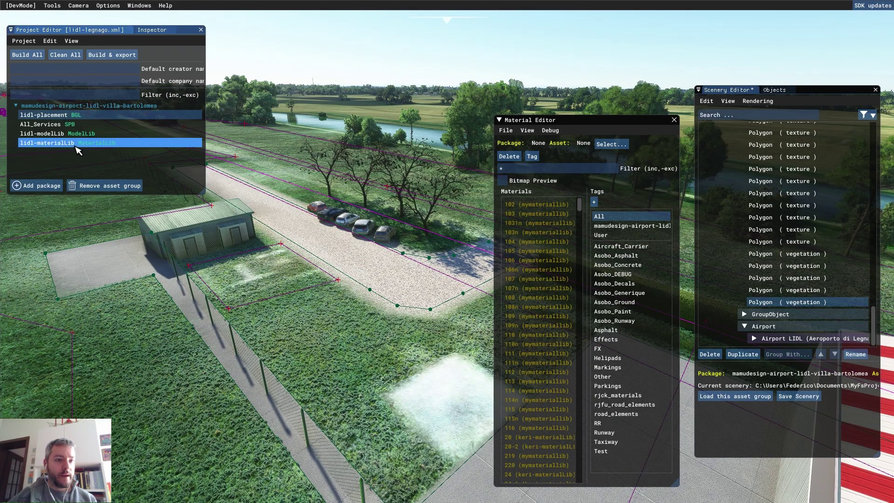
pyautogui.click(606, 144)
pyautogui.click(368, 179)
pyautogui.click(368, 179)
pyautogui.click(373, 187)
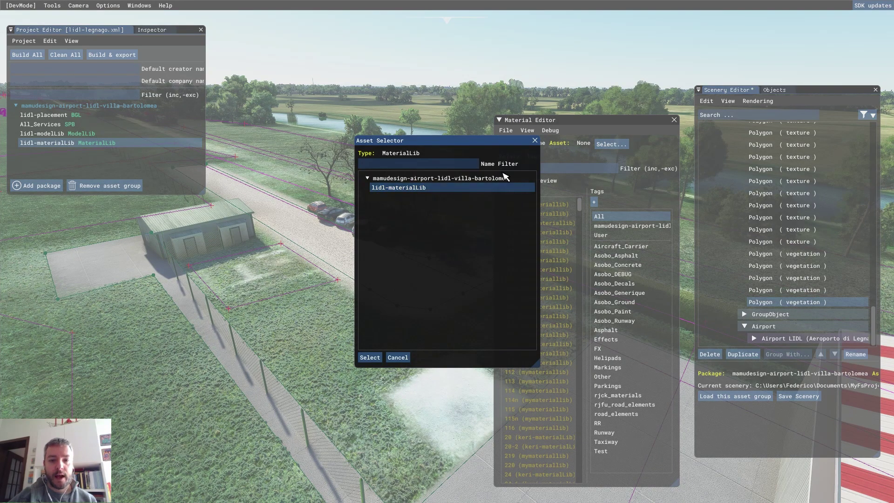
pyautogui.click(370, 357)
# - Create a new material named lidl-pavements and set its surface to BRICK
pyautogui.click(506, 131)
pyautogui.click(507, 143)
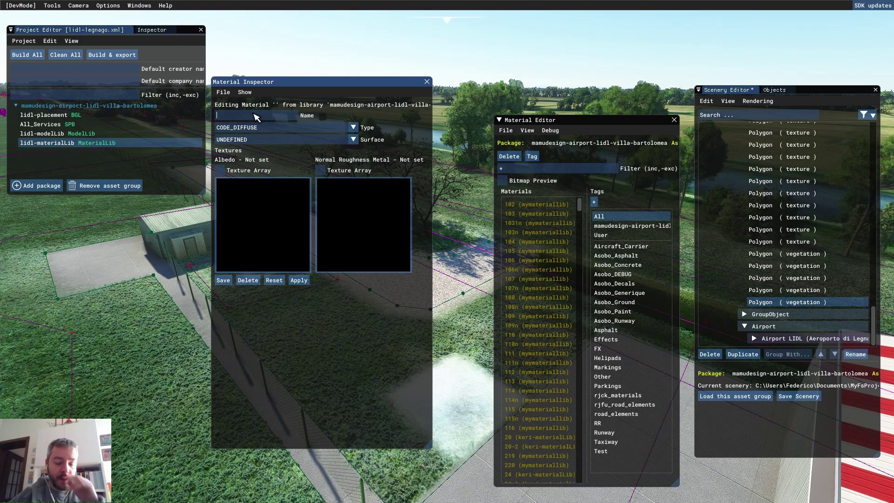
pyautogui.write('lidl-')
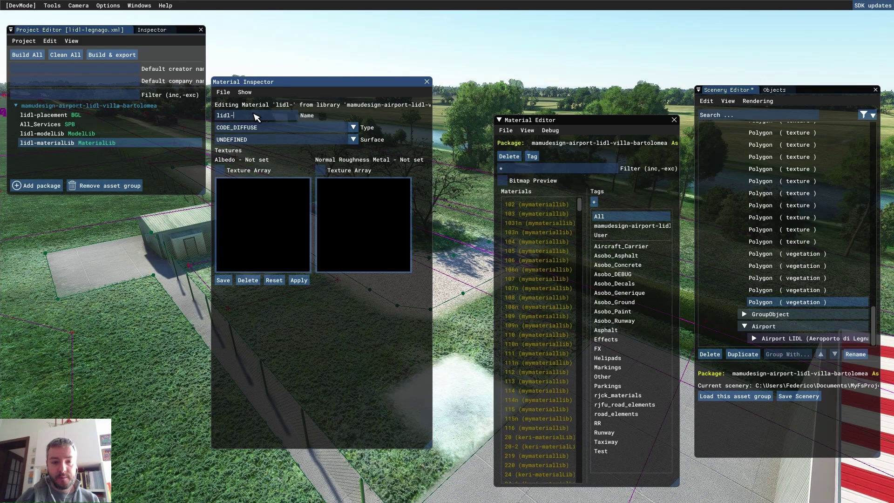
pyautogui.write('pavement')
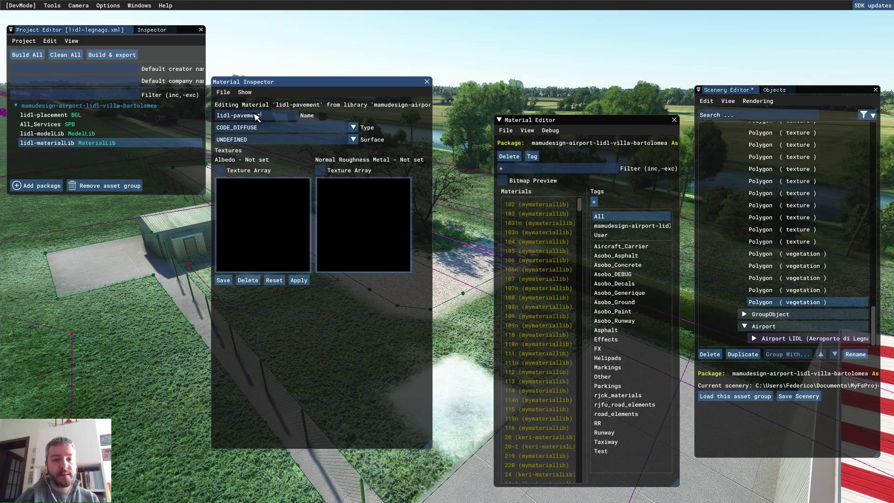
pyautogui.write('s')
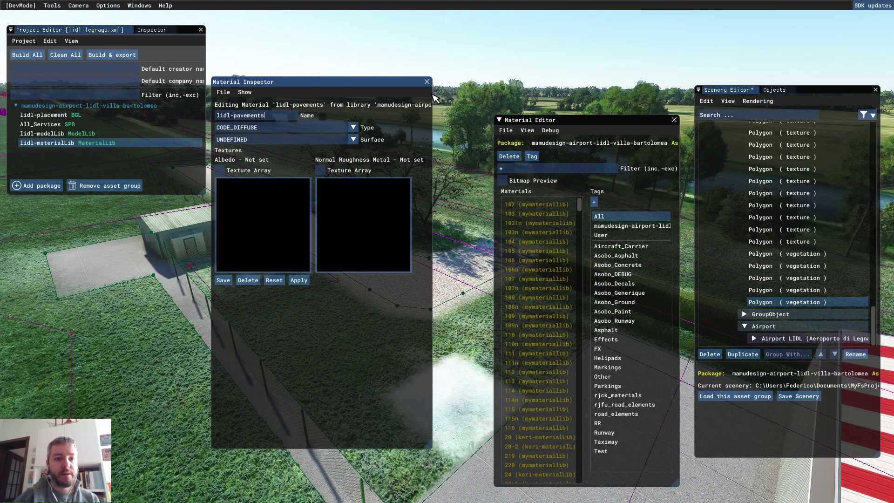
pyautogui.click(353, 139)
pyautogui.moveTo(357, 159); pyautogui.dragTo(340, 197)
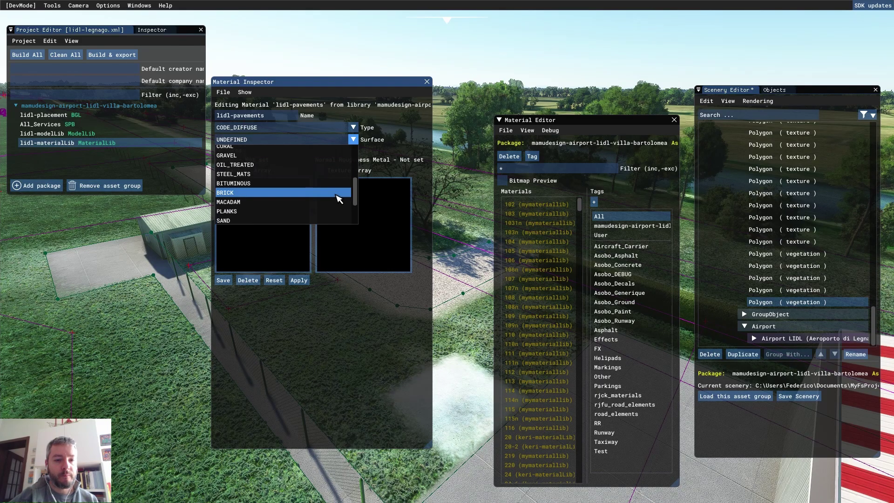
pyautogui.click(338, 195)
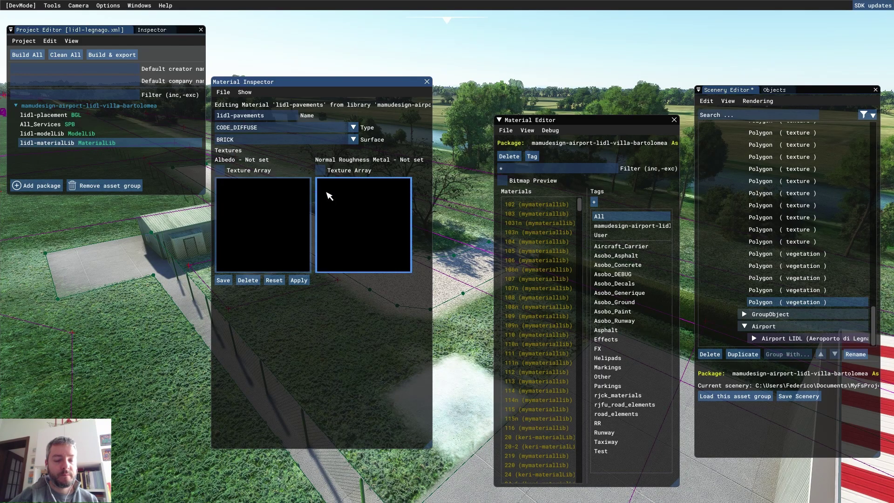
# - Load TexturesCom_Pavement_ConcreteGeometric2_1K_albedo.png as the material's Albedo texture
pyautogui.click(273, 227)
pyautogui.click(419, 253)
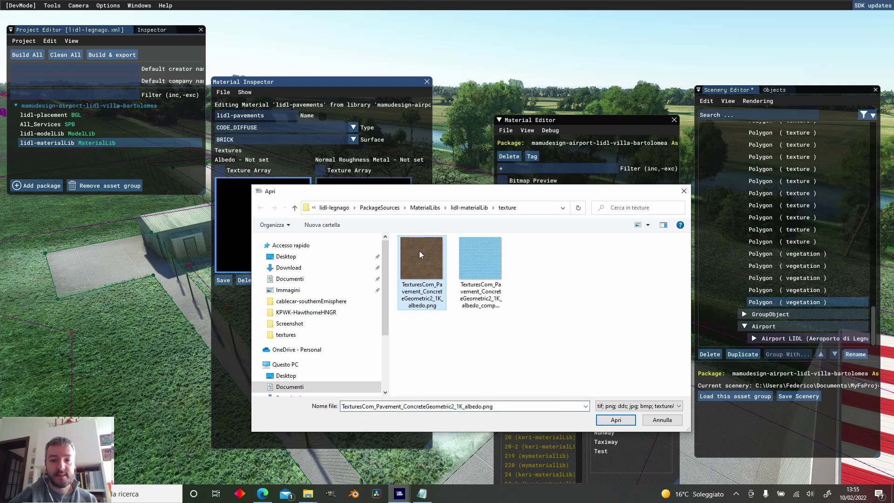
pyautogui.click(616, 420)
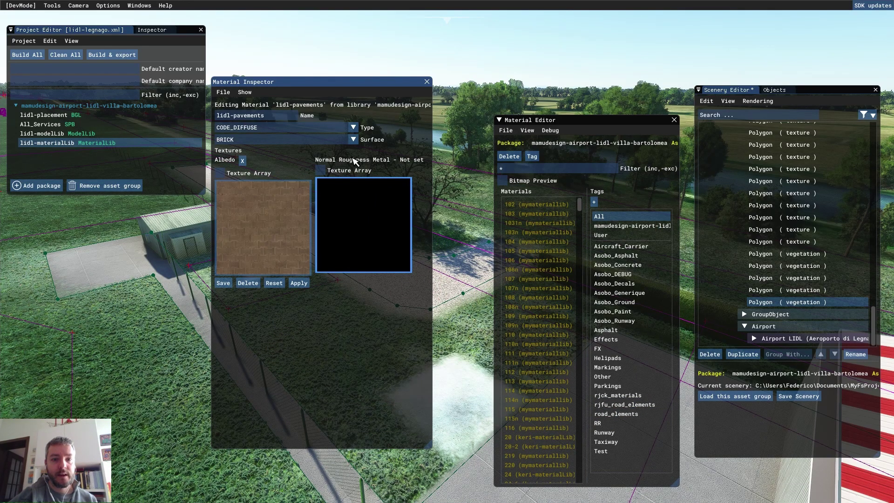
# - Load TexturesCom_Pavement_ConcreteGeometric2_1K_albedo_compMaterial.png as the Normal Roughness Metal texture and save the material
pyautogui.click(360, 226)
pyautogui.click(484, 273)
pyautogui.click(608, 420)
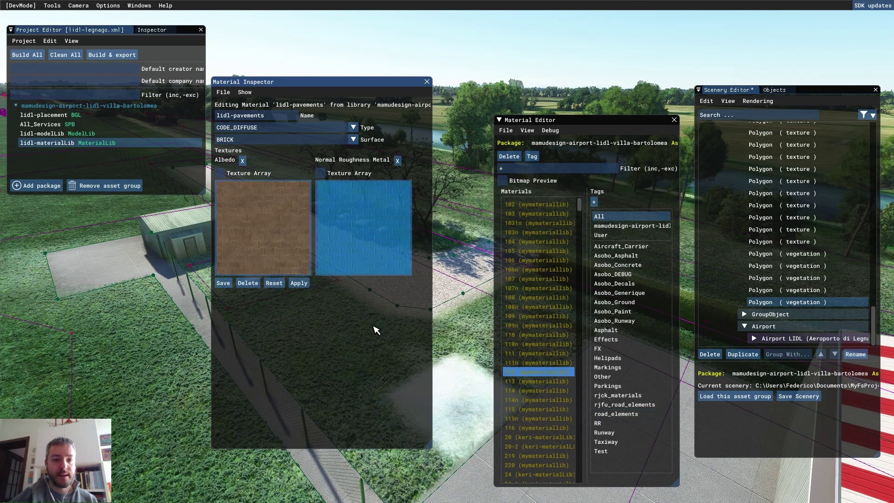
pyautogui.click(224, 283)
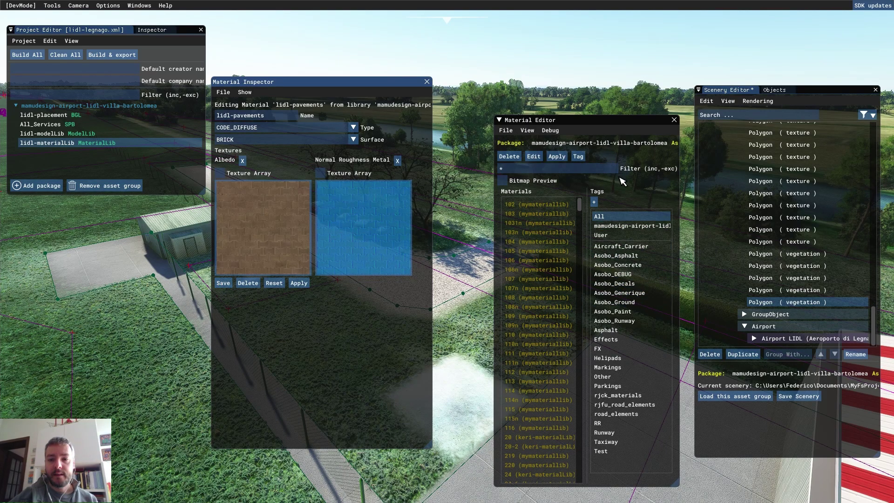
# - Filter the materials by the airport project's tag and preview the lidl-pavements textures with Bitmap Preview enabled, then close the Material Inspector
pyautogui.click(637, 227)
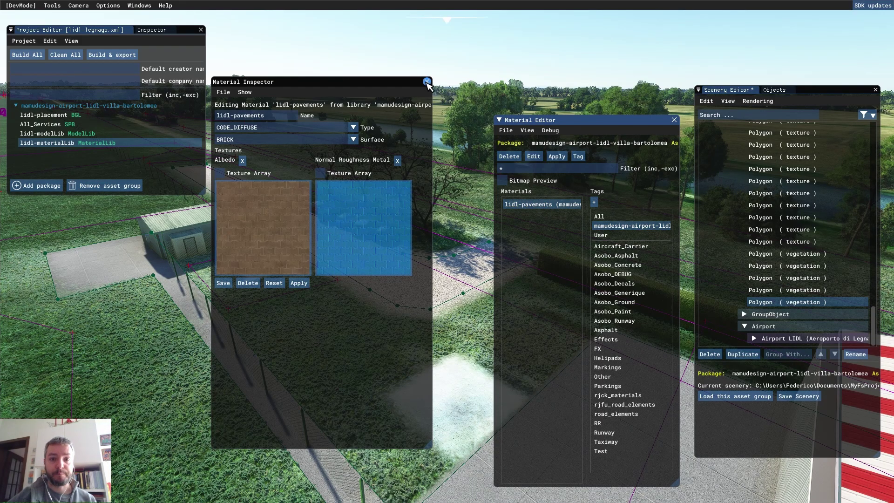
pyautogui.click(502, 180)
pyautogui.moveTo(531, 207)
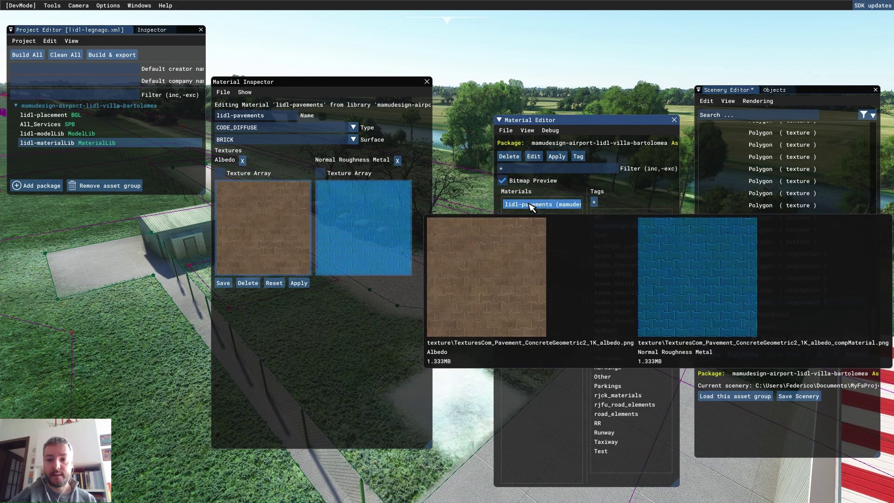
pyautogui.click(427, 81)
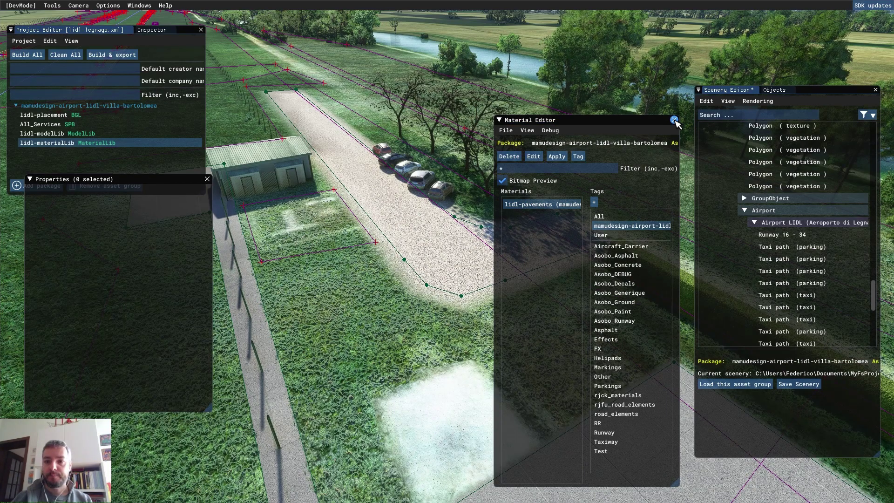
# - Add a square-shaped Apron with four corners on the grass beside the gravel road and assign the lidl-pavements material as its surface
pyautogui.click(774, 91)
pyautogui.click(746, 118)
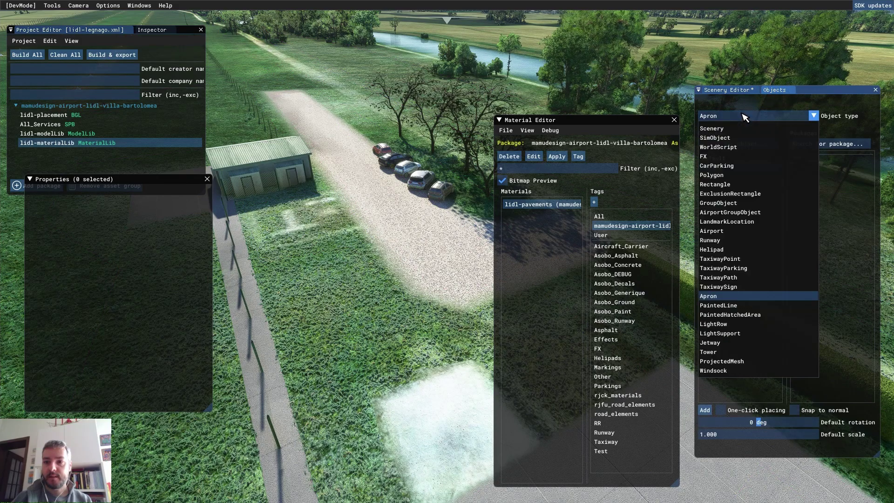
pyautogui.click(737, 293)
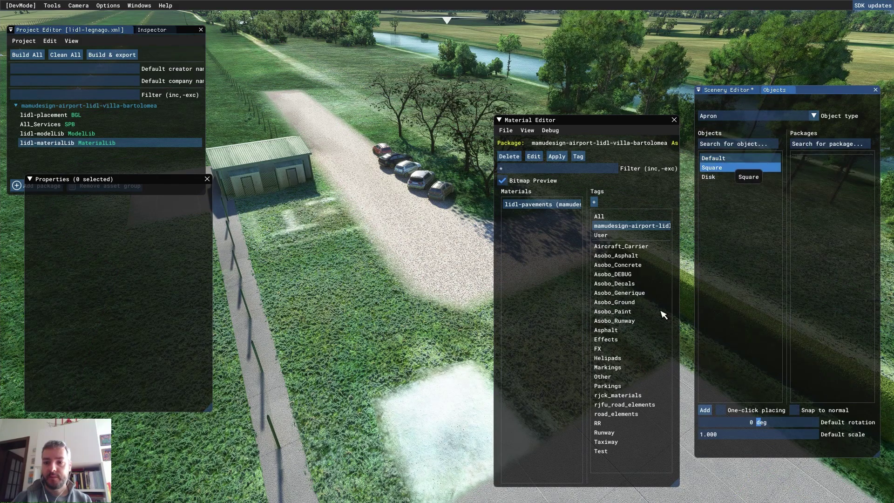
pyautogui.click(704, 410)
pyautogui.click(265, 269)
pyautogui.click(369, 250)
pyautogui.click(381, 282)
pyautogui.click(402, 298)
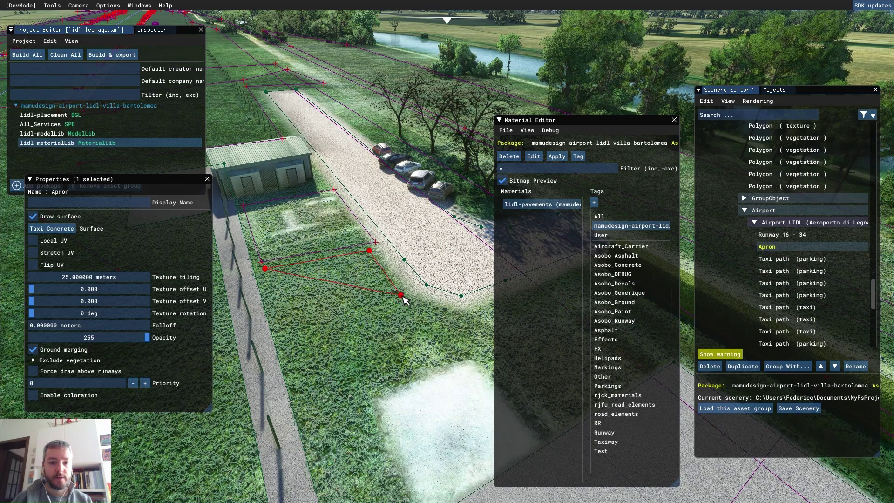
pyautogui.click(281, 324)
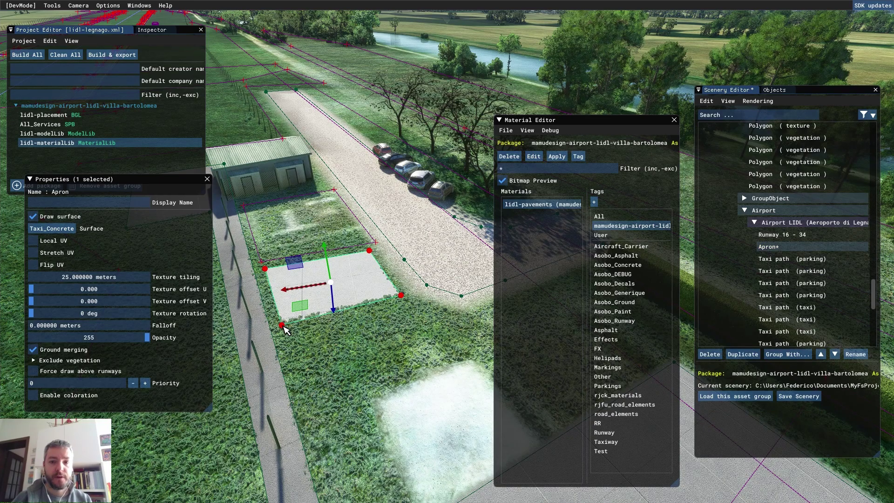
pyautogui.moveTo(553, 208)
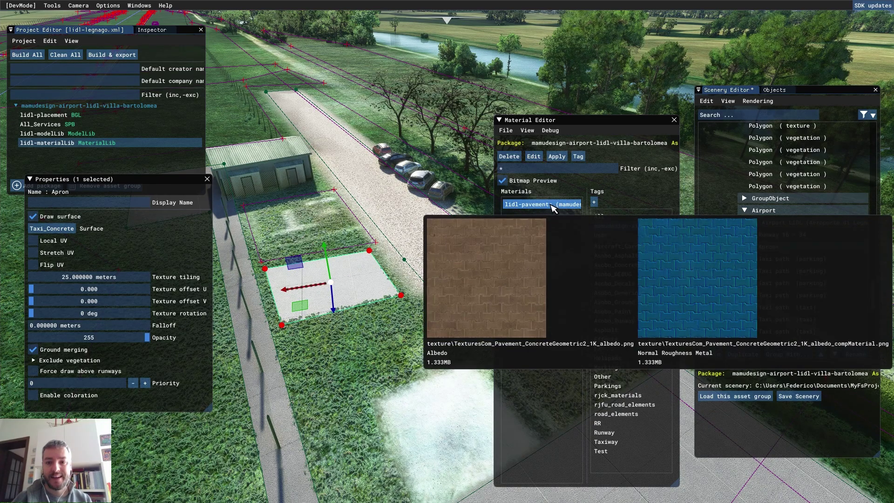
pyautogui.moveTo(552, 208); pyautogui.dragTo(74, 235)
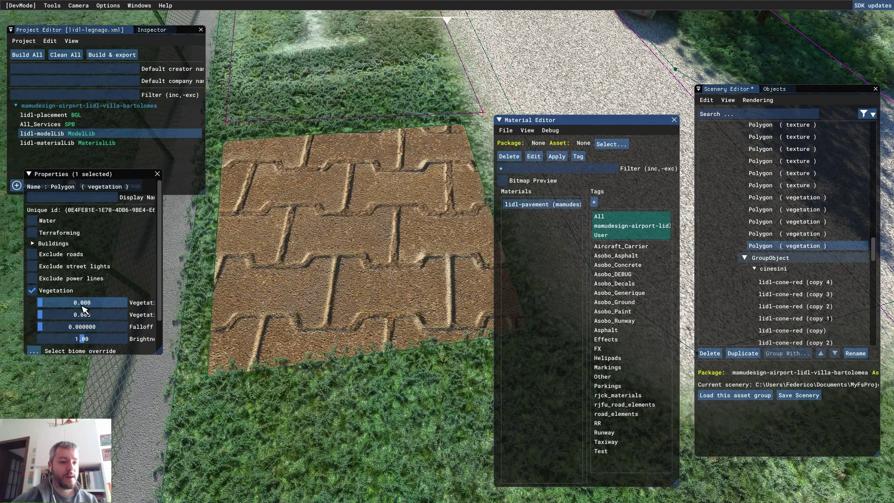
# - Set the paved apron's texture tiling to 8 meters and its texture rotation to about 102 degrees
pyautogui.click(458, 188)
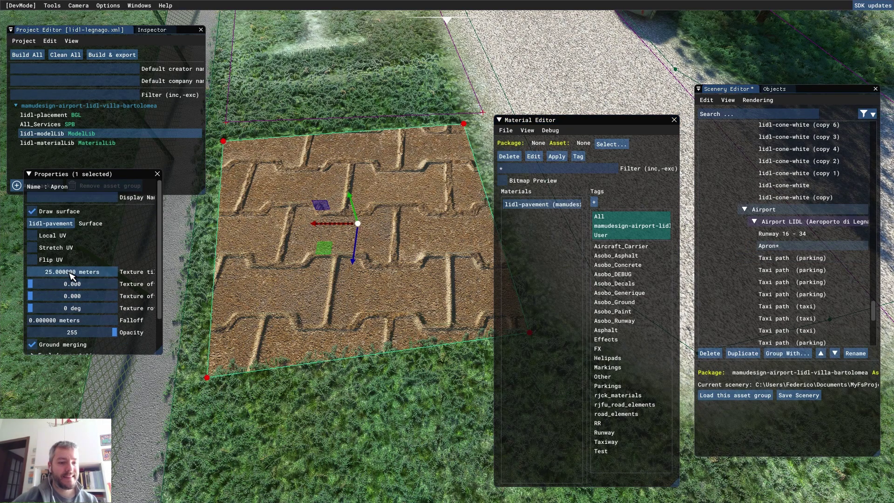
pyautogui.click(71, 274)
pyautogui.doubleClick(79, 272)
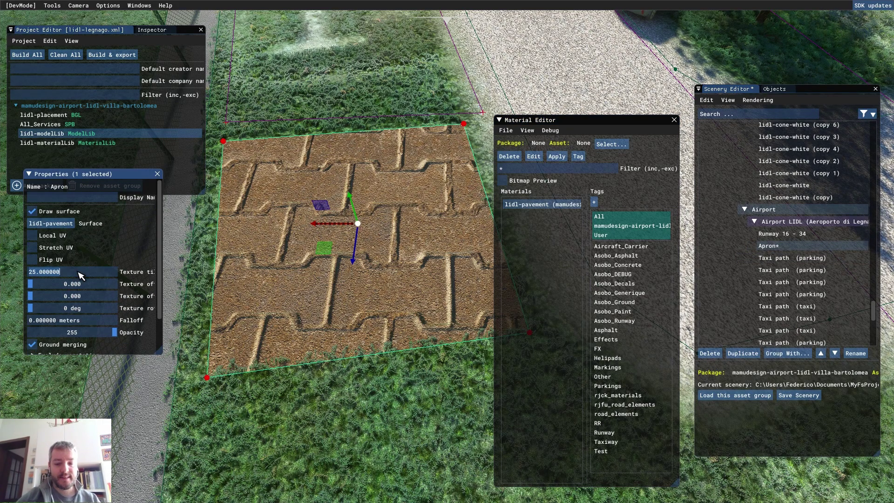
pyautogui.write('10')
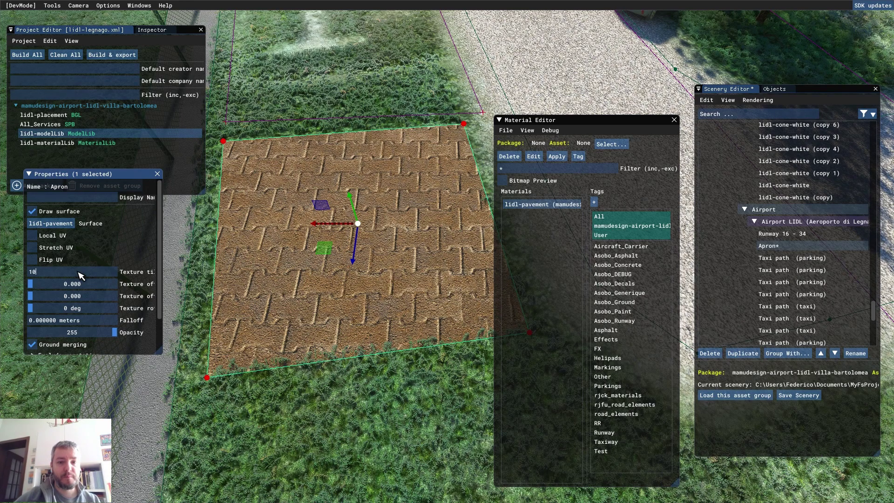
pyautogui.doubleClick(82, 274)
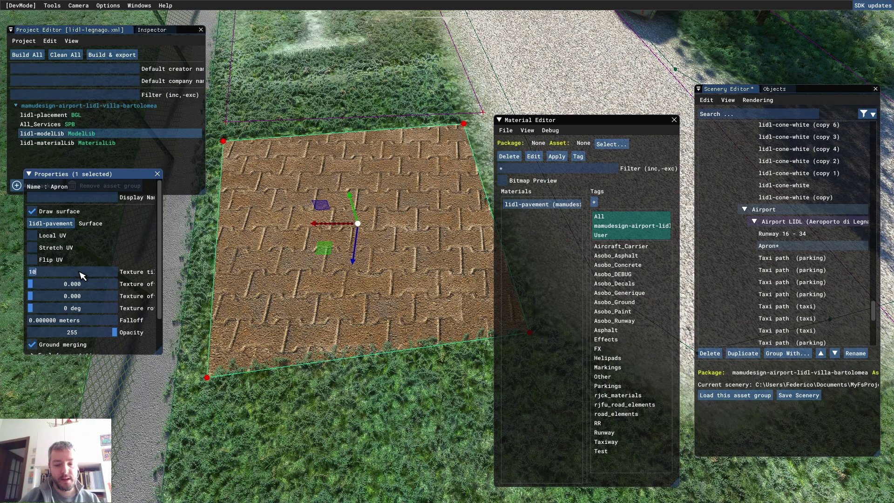
pyautogui.press('Return')
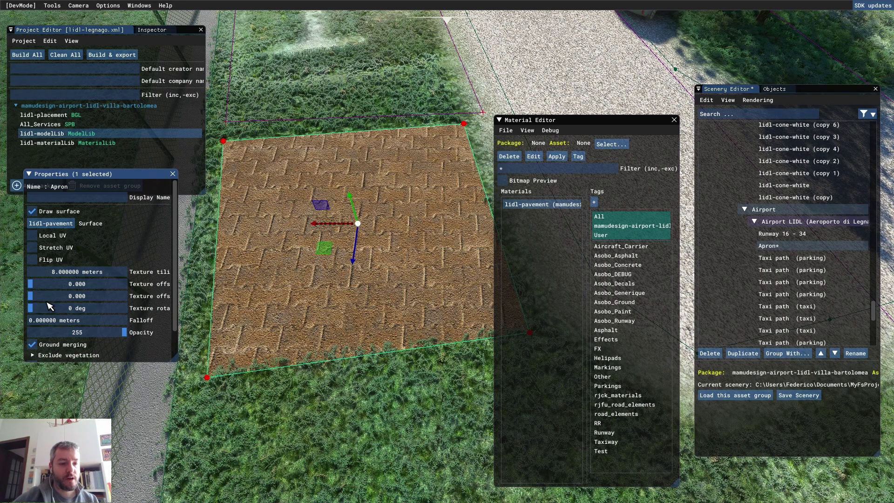
pyautogui.moveTo(31, 309); pyautogui.dragTo(41, 286)
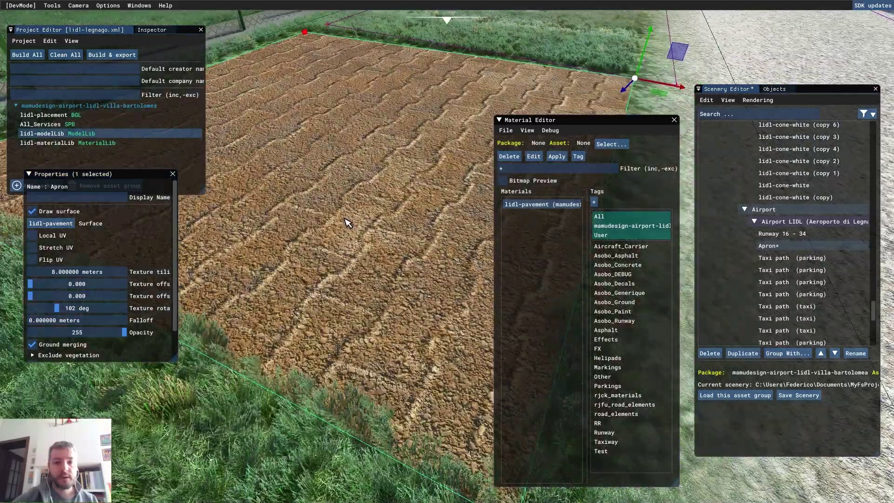
# - Inspect the apron's paving from close up and from different sides, and save the scenery
pyautogui.scroll(5, 359, 227)
pyautogui.scroll(-5, 359, 227)
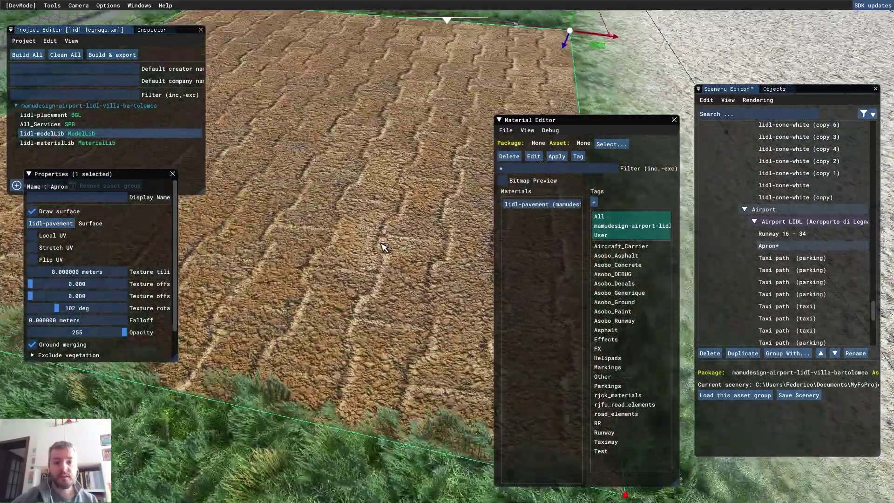
pyautogui.scroll(3, 369, 249)
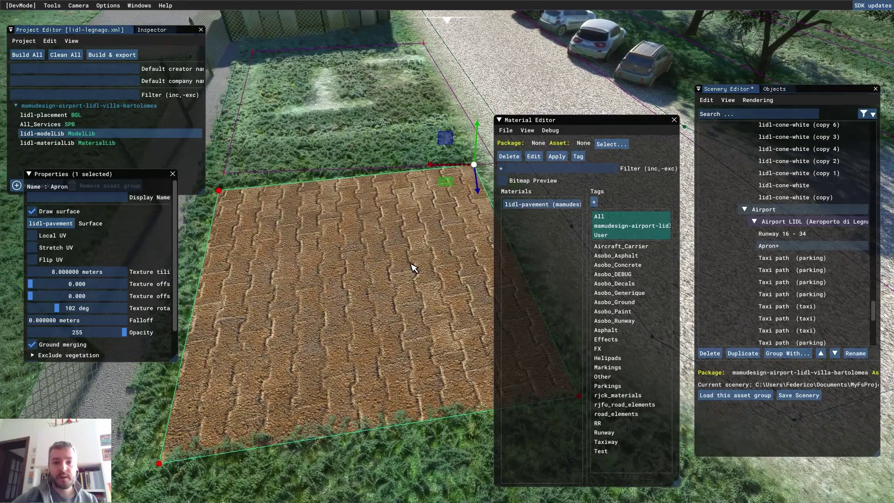
pyautogui.click(798, 396)
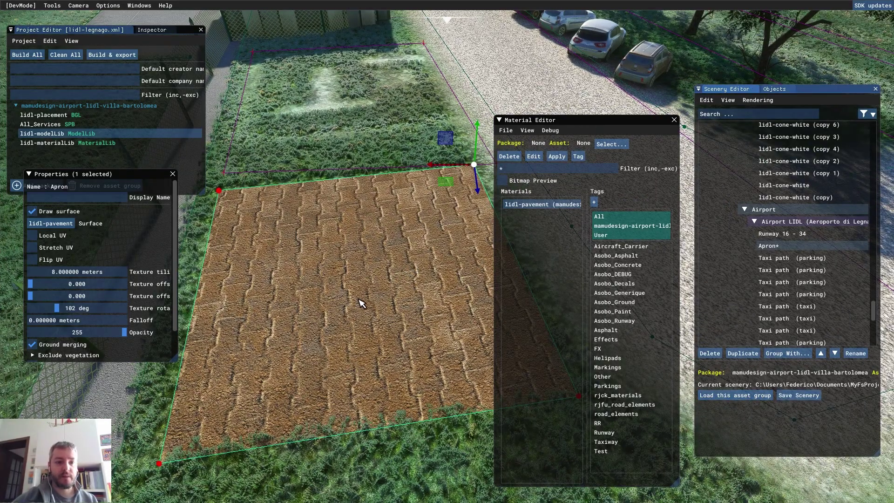
pyautogui.press('a')
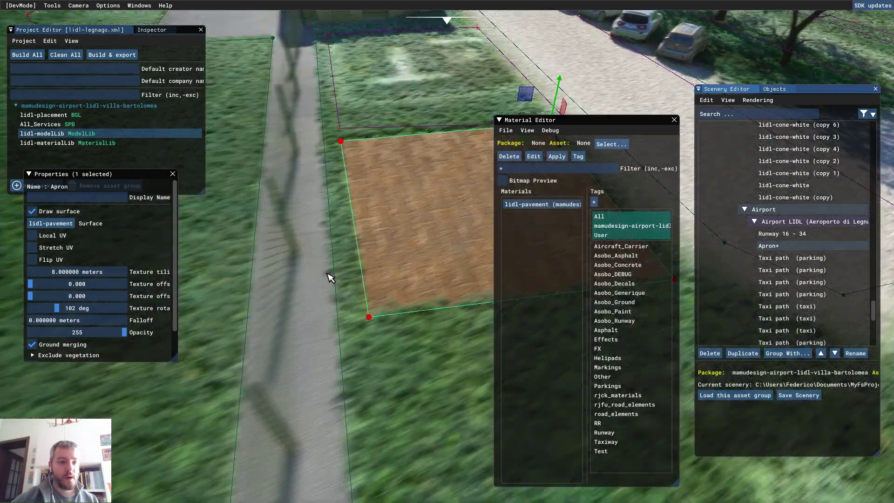
pyautogui.press('d')
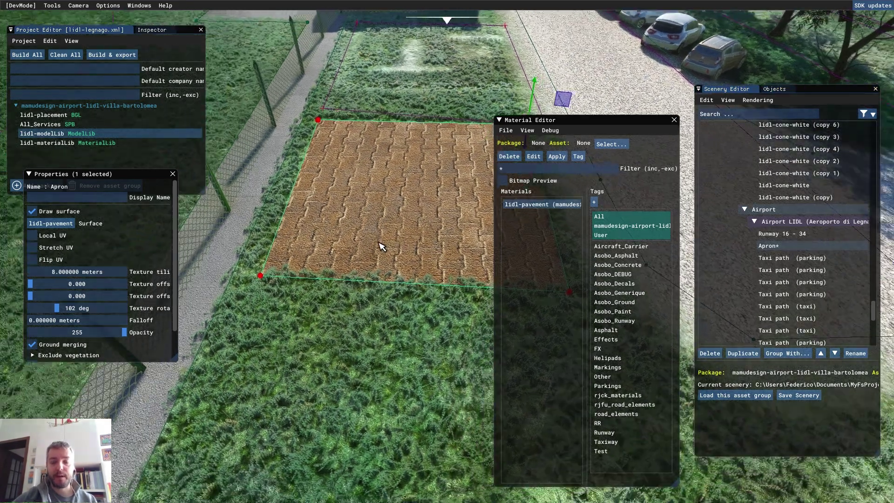
# - Create a new material named lidl-pavement-wrong with the BRICK surface
pyautogui.click(506, 130)
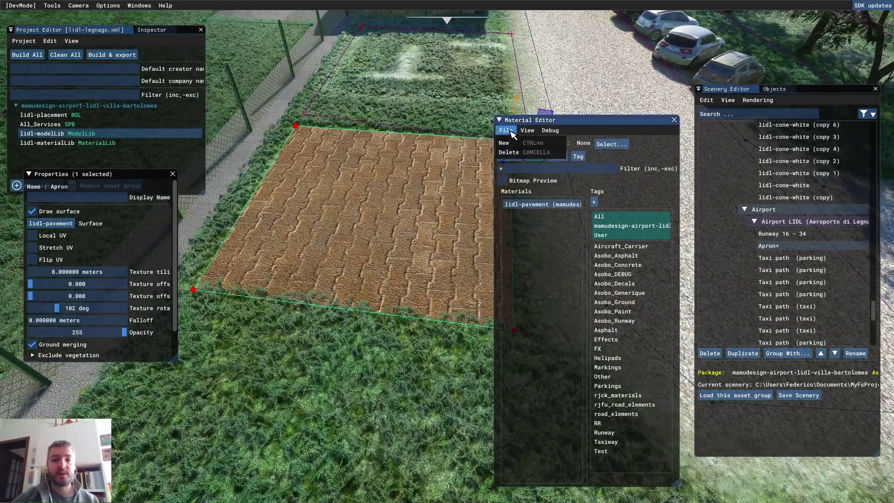
pyautogui.click(503, 143)
pyautogui.click(249, 116)
pyautogui.write('lidl-pavement-wrong')
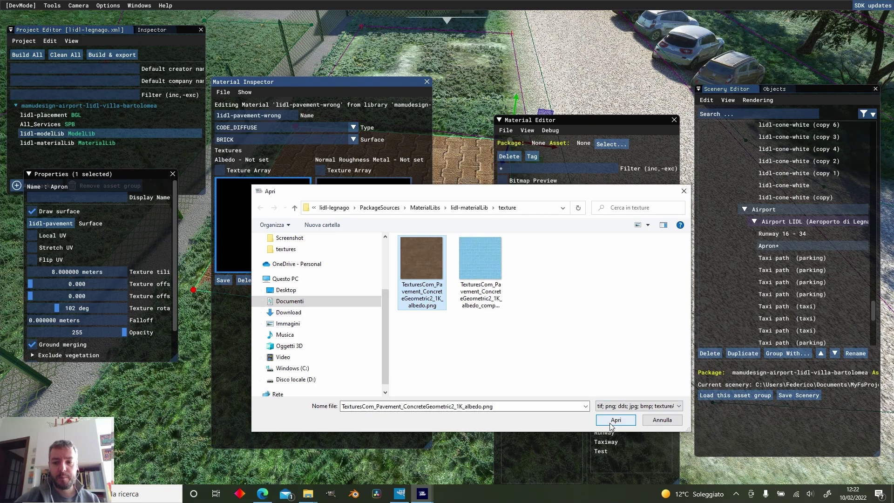
# - Load the Albedo texture and TexturesCom_Pavement_ConcreteGeometric2_1K_albedo_compMaterial-withZ.png as Normal Roughness Metal, then save the material and close its inspector
pyautogui.click(616, 422)
pyautogui.click(379, 252)
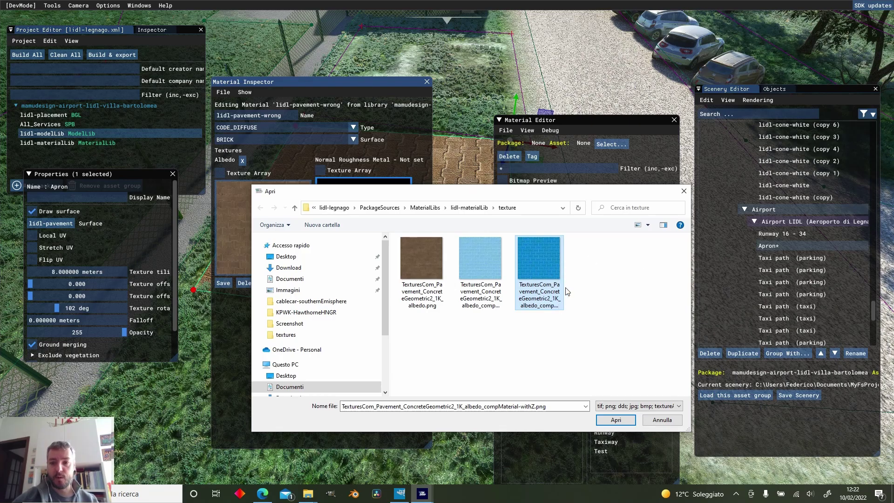
pyautogui.click(221, 282)
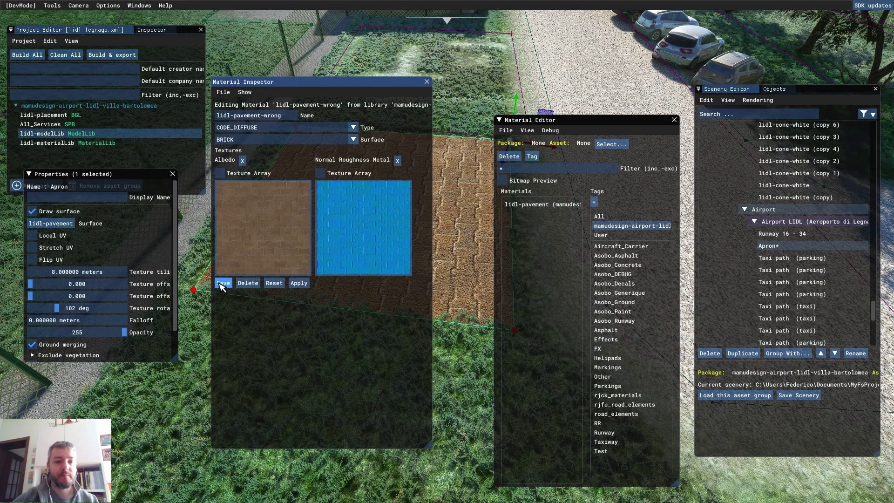
pyautogui.click(427, 82)
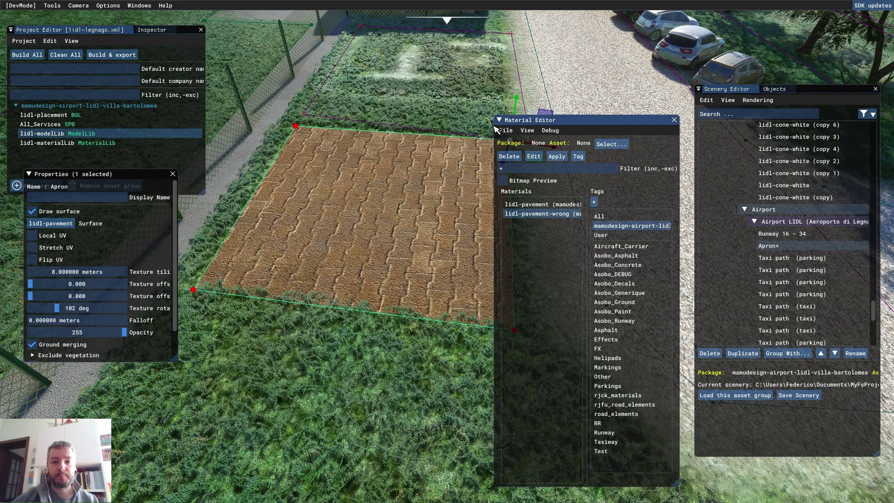
# - Apply the lidl-pavement-wrong material to the apron's surface and examine how its paving looks
pyautogui.click(547, 215)
pyautogui.moveTo(547, 215); pyautogui.dragTo(61, 224)
pyautogui.scroll(2, 334, 273)
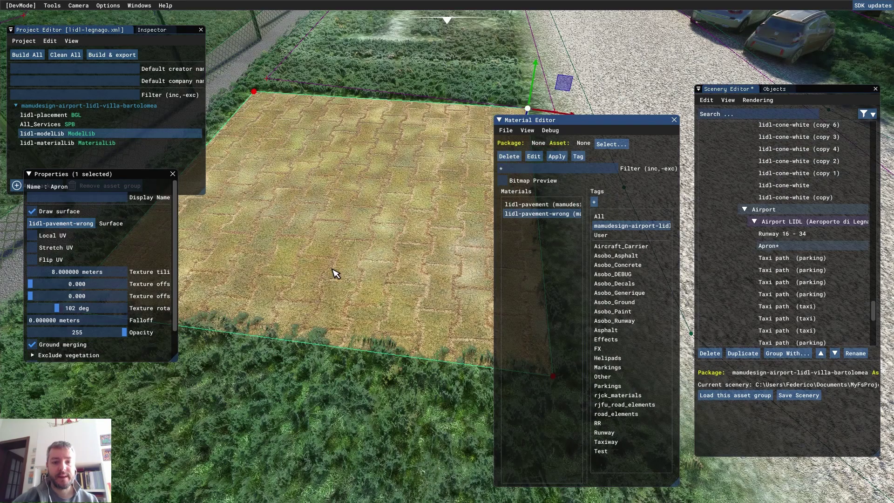
pyautogui.scroll(-2, 368, 270)
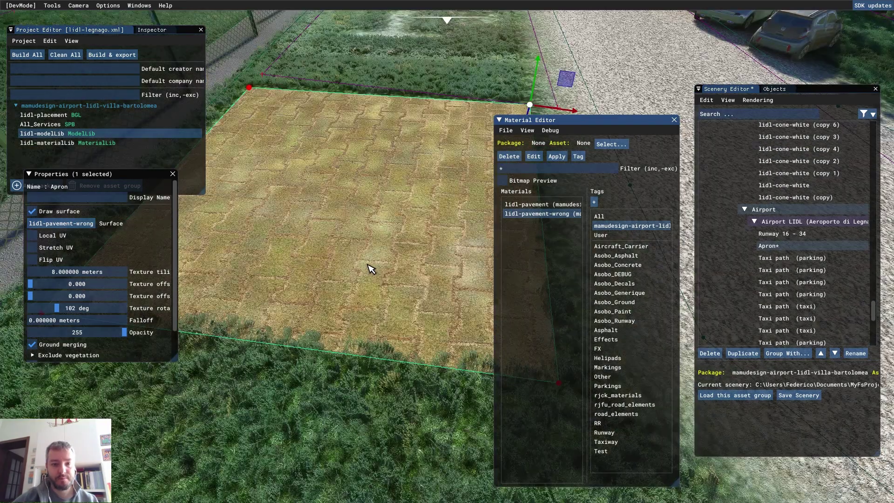
pyautogui.scroll(-2, 381, 264)
pyautogui.scroll(1, 369, 256)
# - Reapply the lidl-pavement material to the apron's surface and deselect the apron
pyautogui.moveTo(543, 204); pyautogui.dragTo(60, 224)
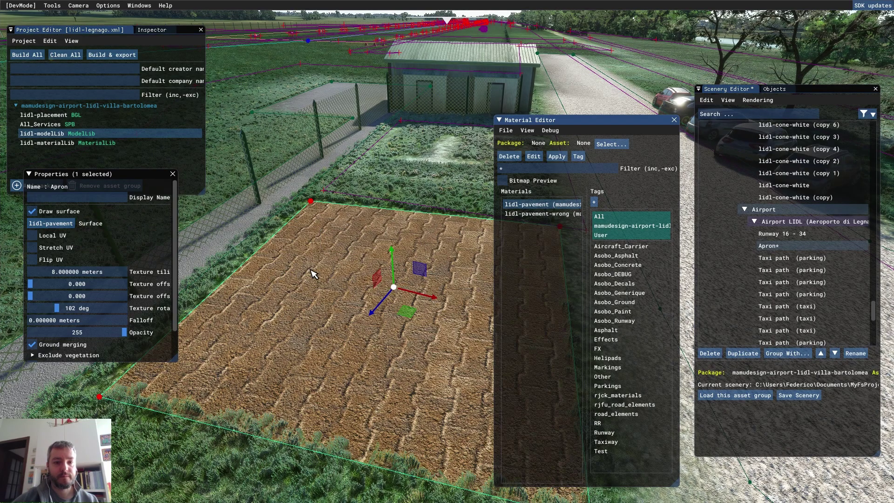
pyautogui.scroll(-2, 358, 264)
pyautogui.click(358, 263)
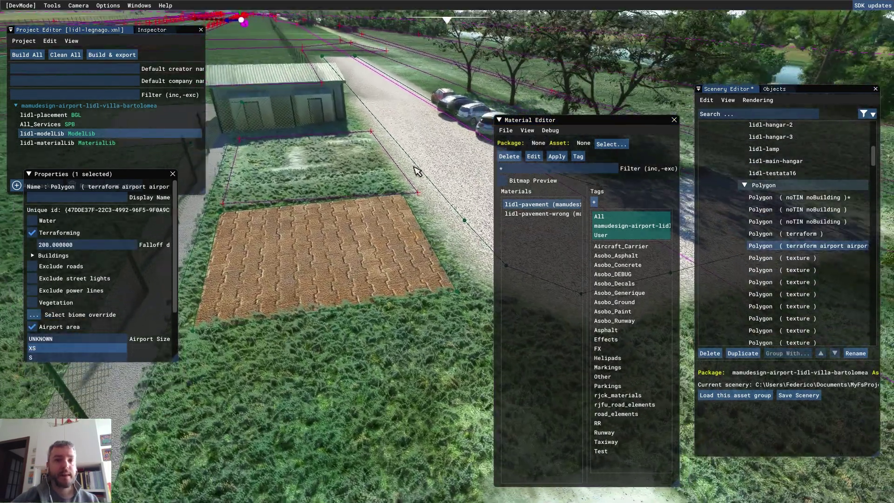
# - Set the local time to 15:53 in the simulator's weather settings
pyautogui.click(514, 82)
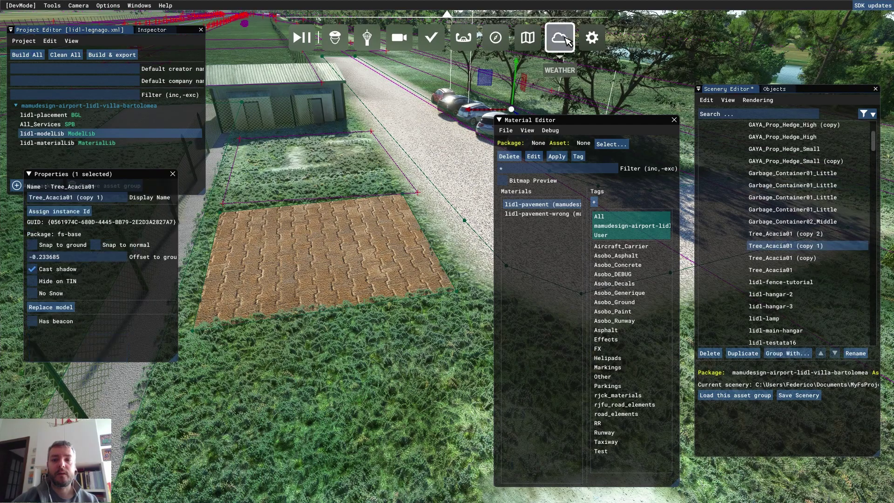
pyautogui.click(368, 173)
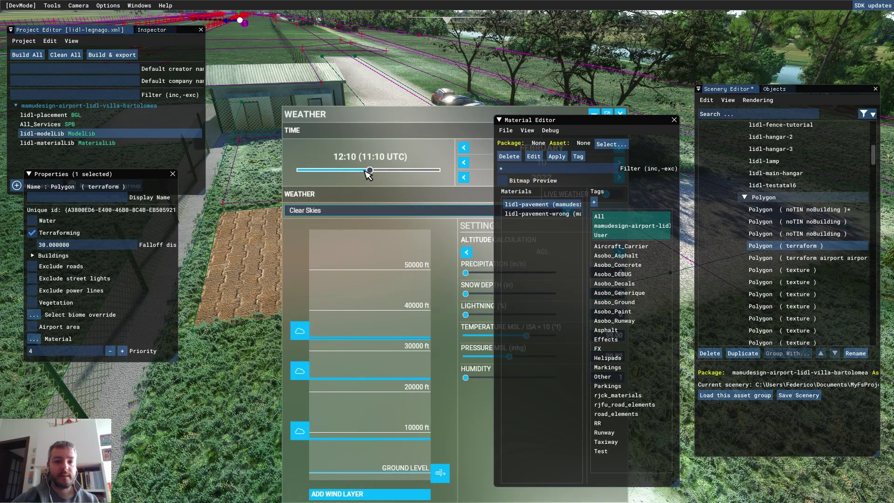
pyautogui.moveTo(356, 172); pyautogui.dragTo(392, 172)
pyautogui.click(464, 105)
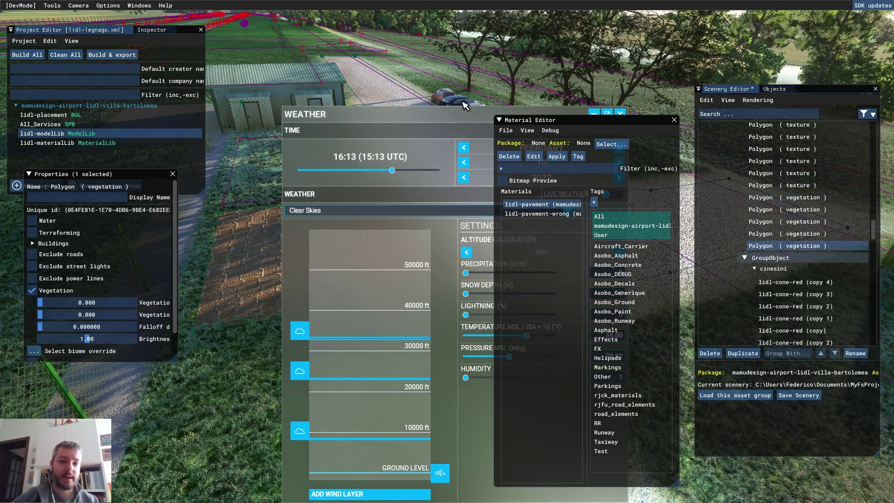
pyautogui.moveTo(451, 110); pyautogui.dragTo(524, 93)
pyautogui.moveTo(486, 146); pyautogui.dragTo(425, 151)
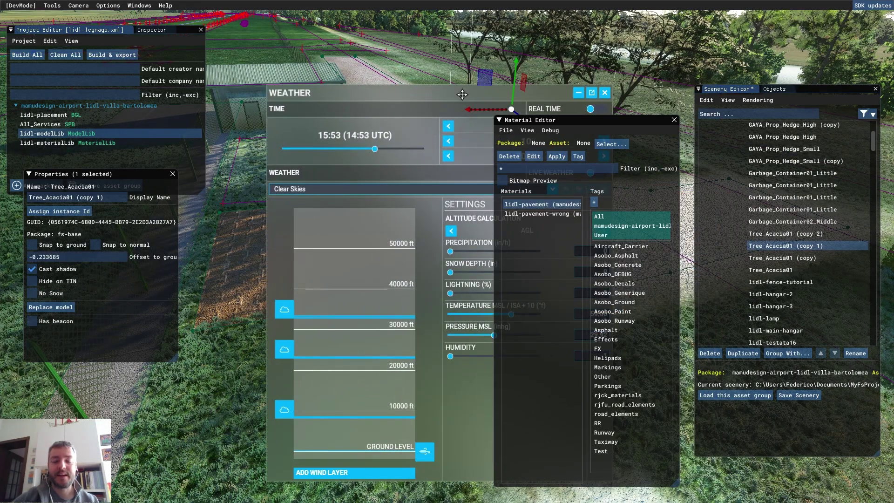
pyautogui.moveTo(461, 96); pyautogui.dragTo(428, 97)
# - Change the weather preset to Rain, close the weather settings and examine the wet pavement from several viewpoints
pyautogui.click(355, 191)
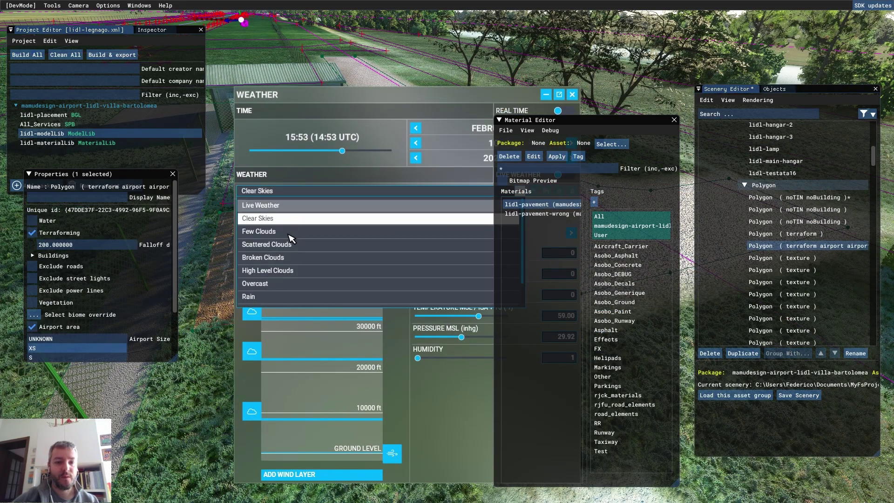
pyautogui.click(282, 297)
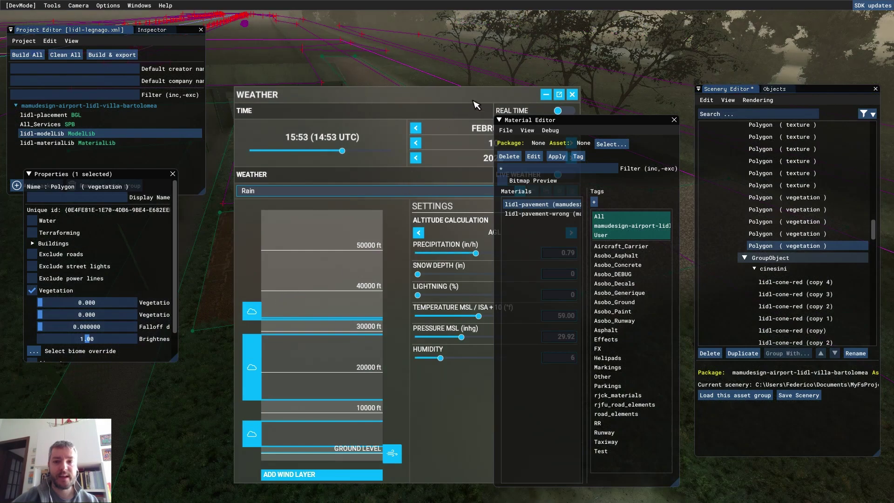
pyautogui.click(573, 95)
pyautogui.press('w')
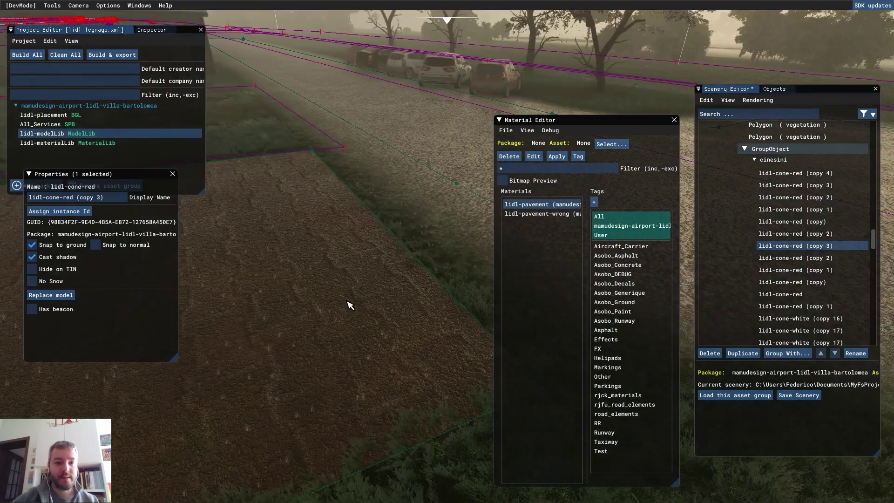
pyautogui.press('w')
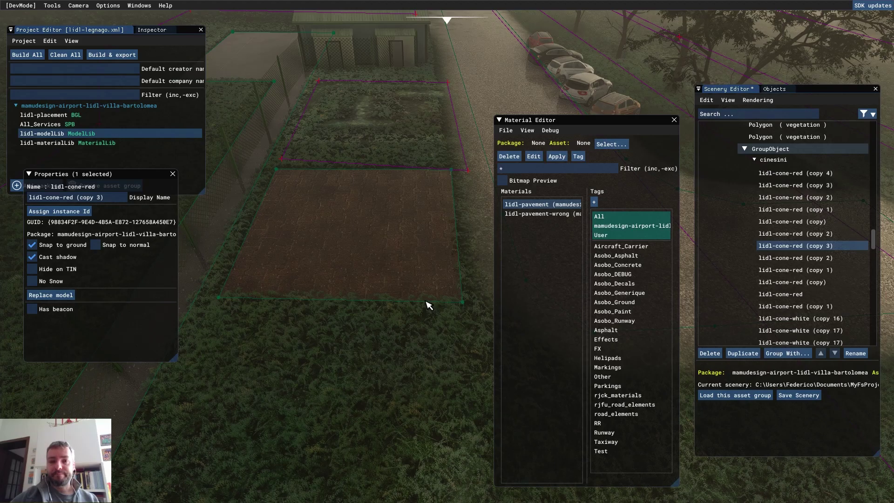
# - Change the weather preset to Clear Skies and close the weather settings
pyautogui.moveTo(454, 20)
pyautogui.click(560, 38)
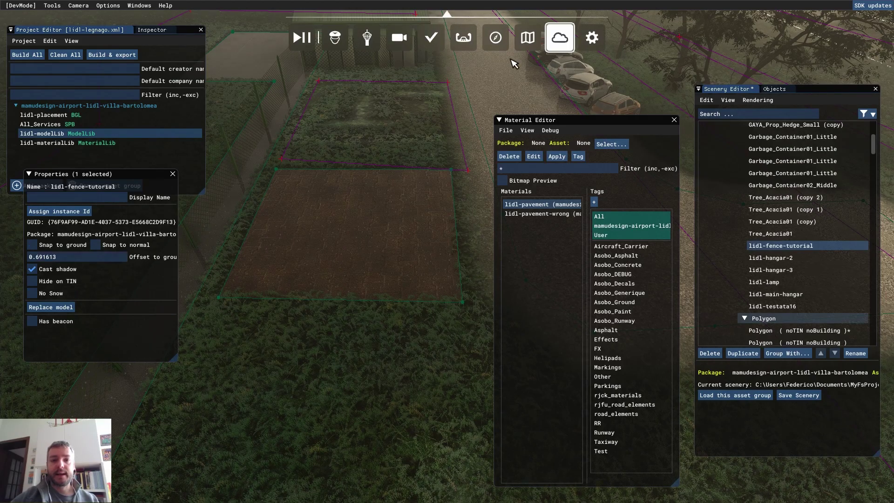
pyautogui.click(307, 192)
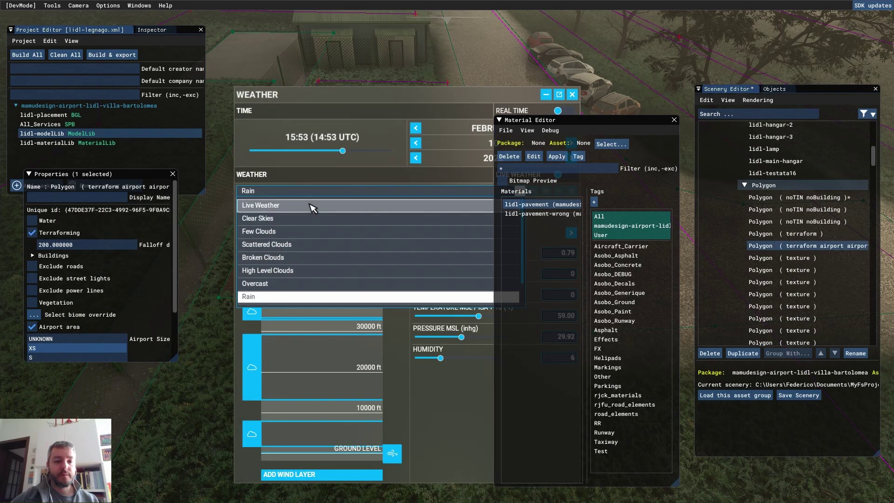
pyautogui.click(302, 219)
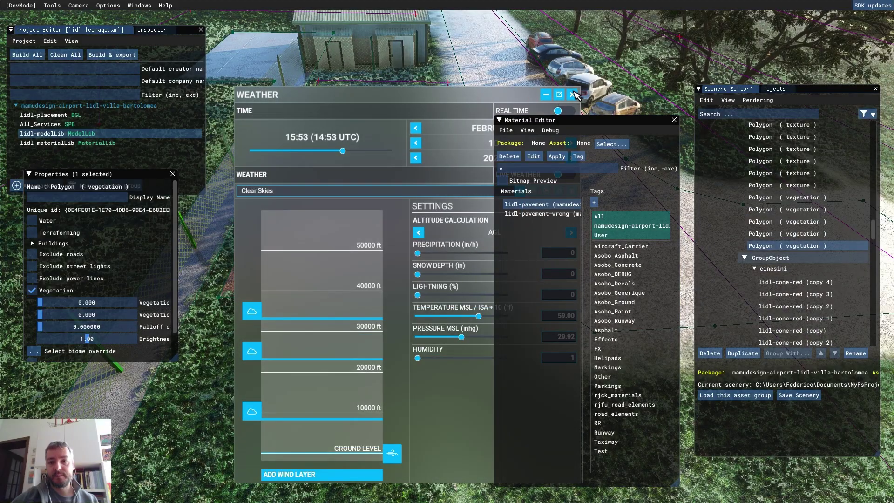
pyautogui.click(572, 94)
# - Examine the pavement in clear weather from several viewpoints, and inspect the white parking lines beside the last parked car
pyautogui.press('w')
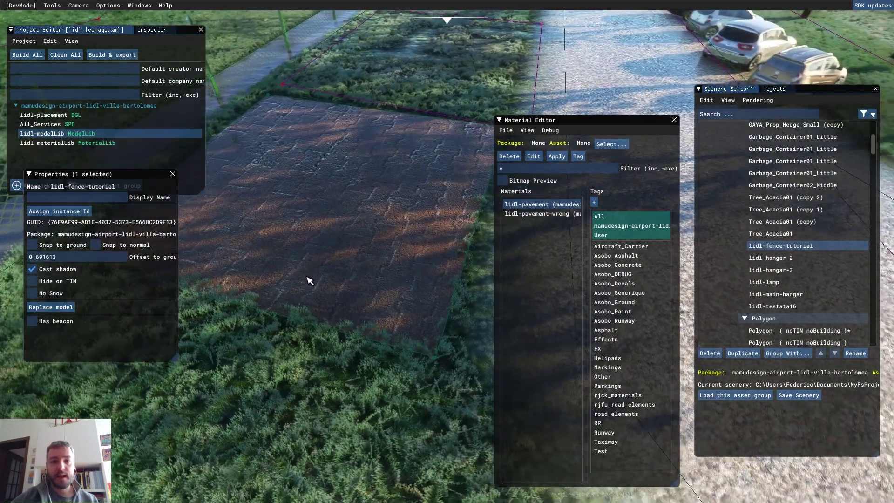
pyautogui.press('s')
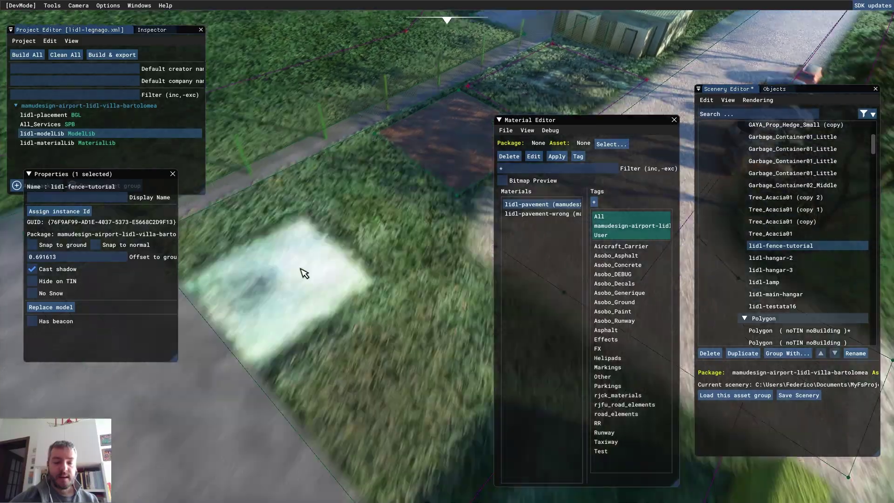
pyautogui.press('w')
pyautogui.press('w')
pyautogui.press('s')
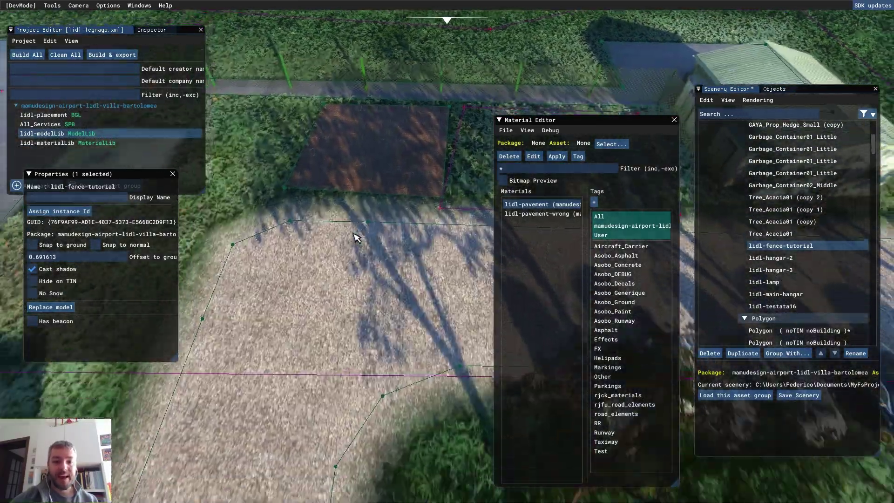
pyautogui.press('w')
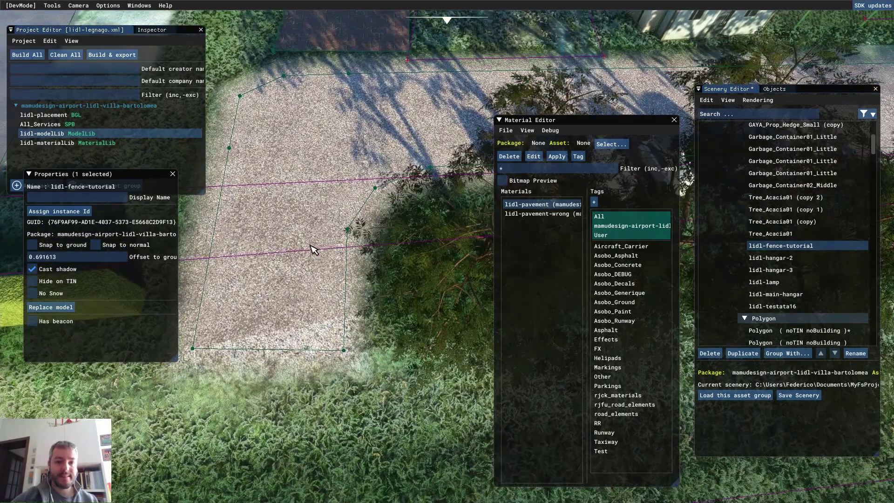
pyautogui.press('a')
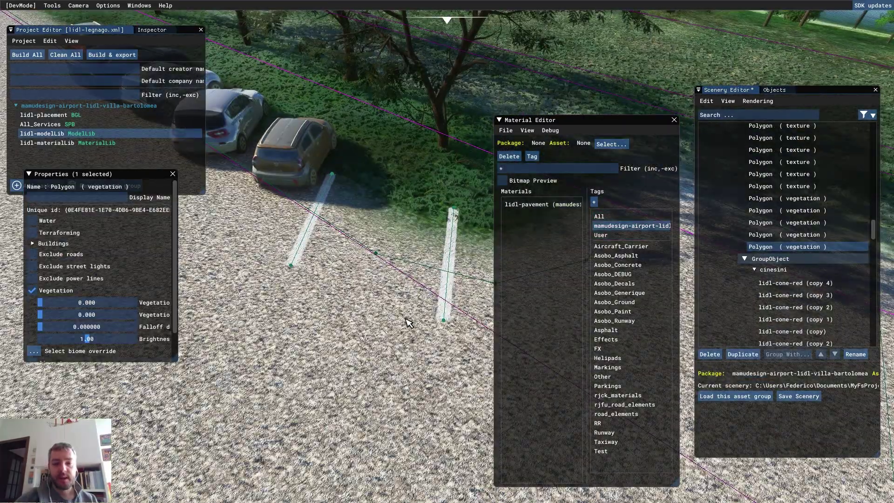
pyautogui.press('w')
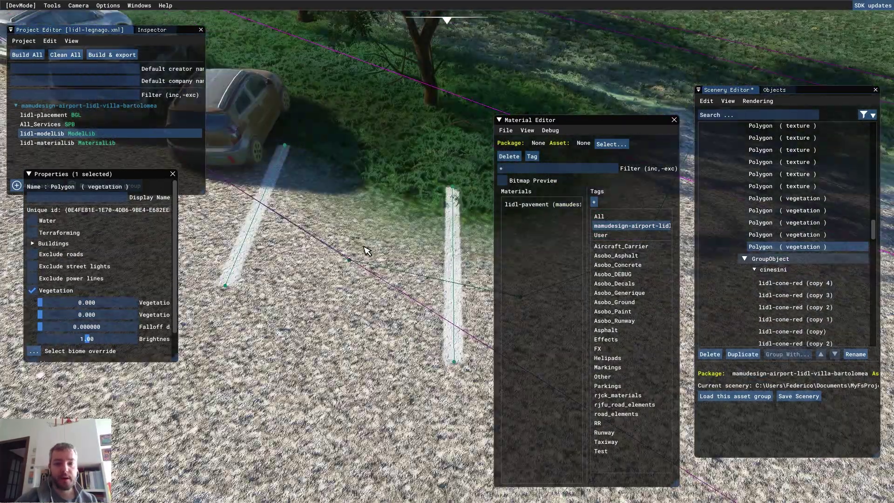
pyautogui.click(456, 365)
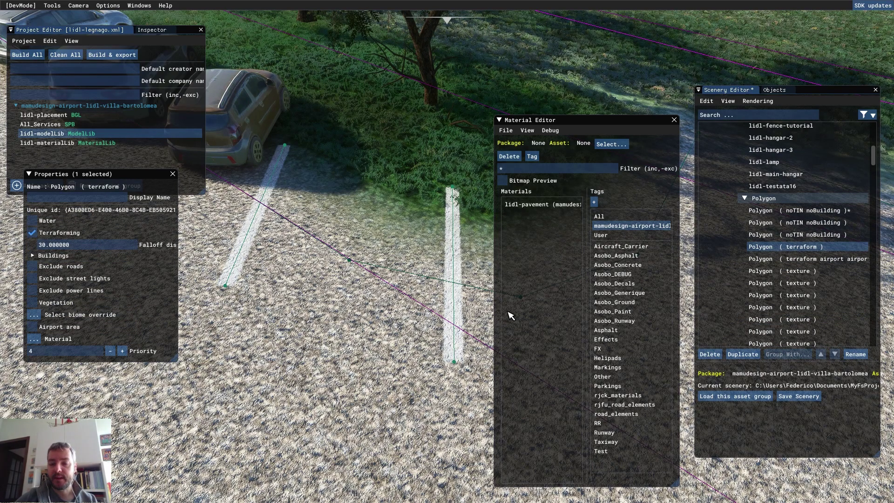
# - Create a new material named lidl-parking-preggo in the airport's material library
pyautogui.click(507, 132)
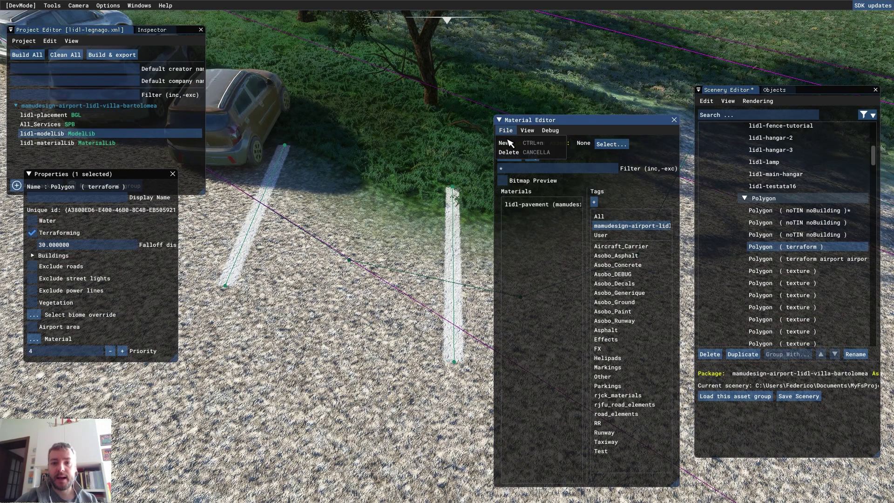
pyautogui.click(517, 144)
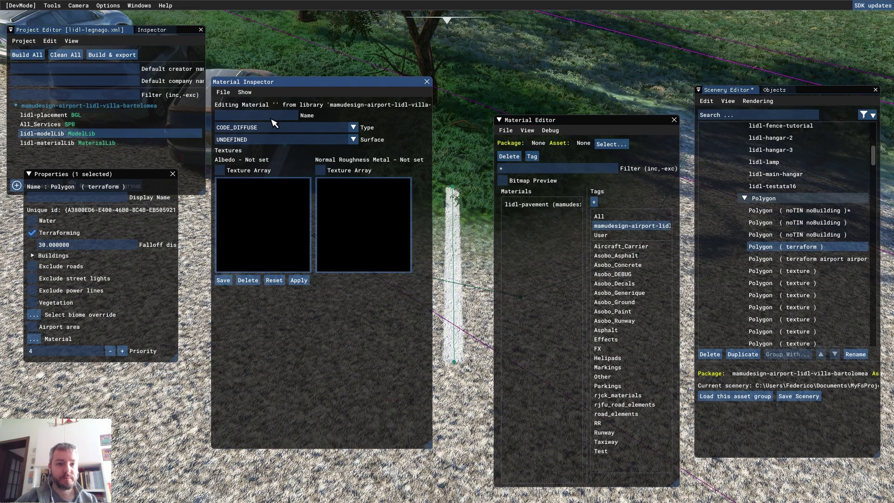
pyautogui.write('lidl')
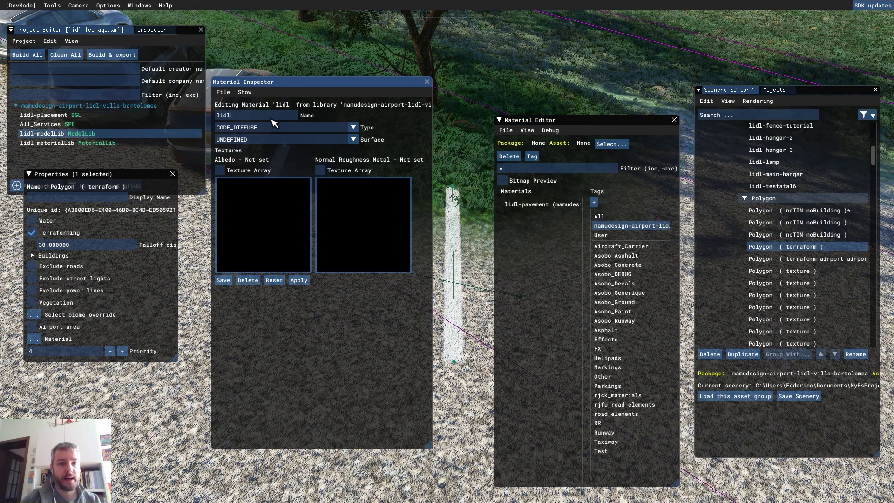
pyautogui.write('-parking-preggo')
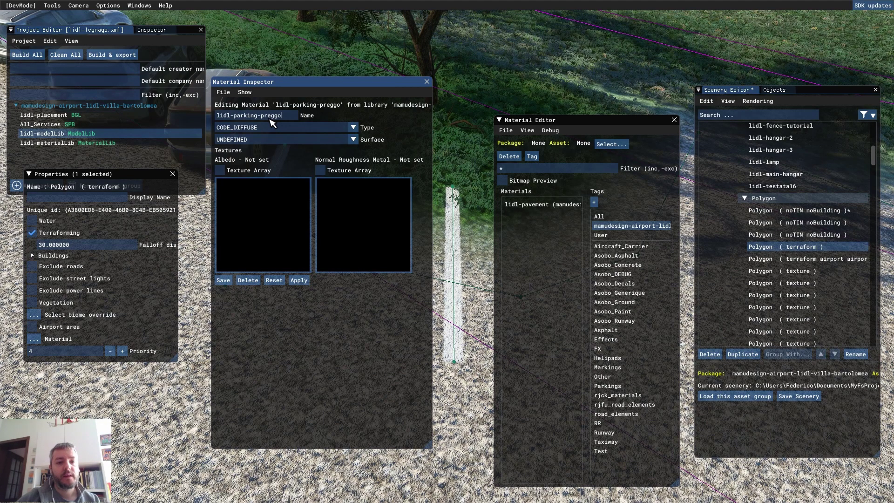
# - Set the material's surface to PAINT, load lidl-pregnant-parking2.png as its albedo texture, and save the material
pyautogui.click(347, 139)
pyautogui.moveTo(356, 163); pyautogui.dragTo(356, 209)
pyautogui.click(271, 214)
pyautogui.click(280, 213)
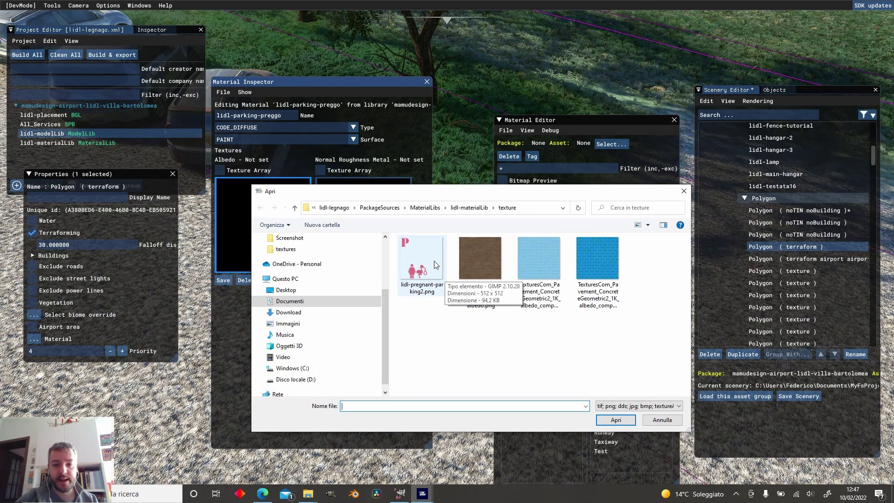
pyautogui.click(413, 276)
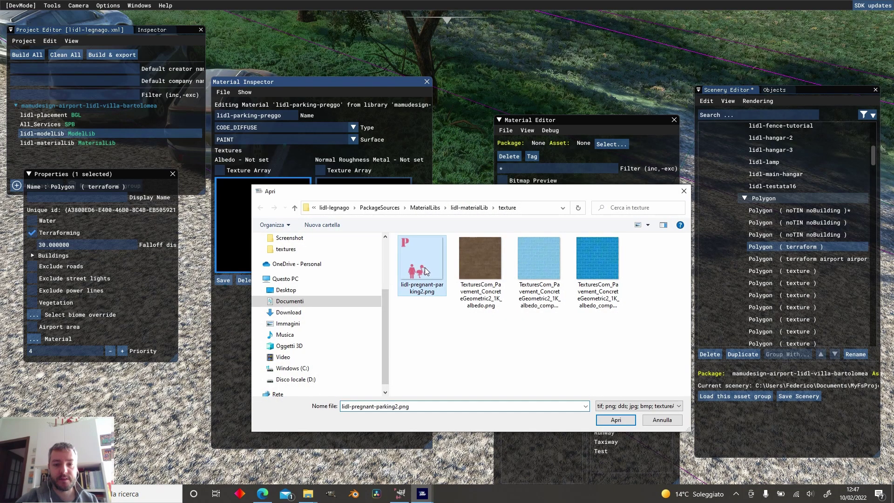
pyautogui.click(616, 419)
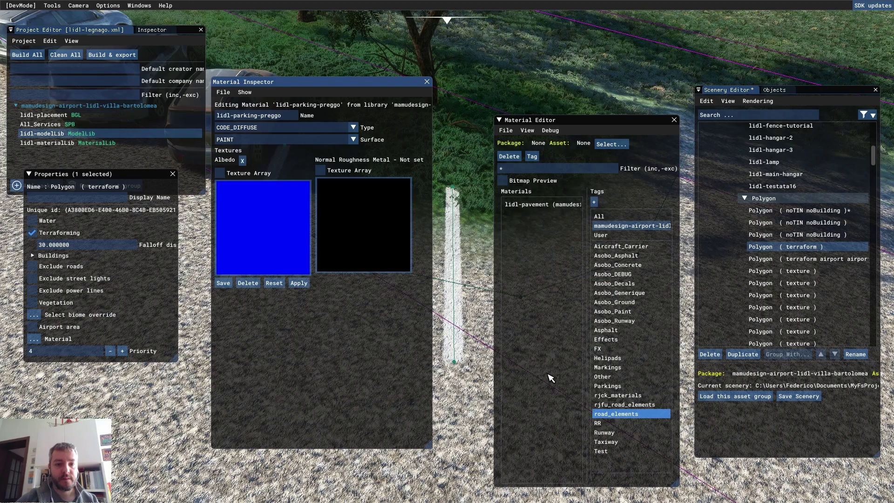
pyautogui.click(224, 284)
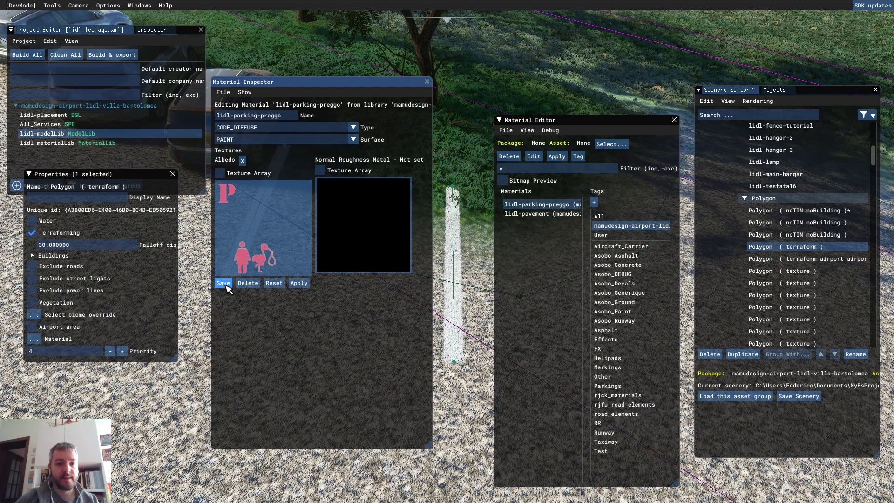
pyautogui.click(427, 82)
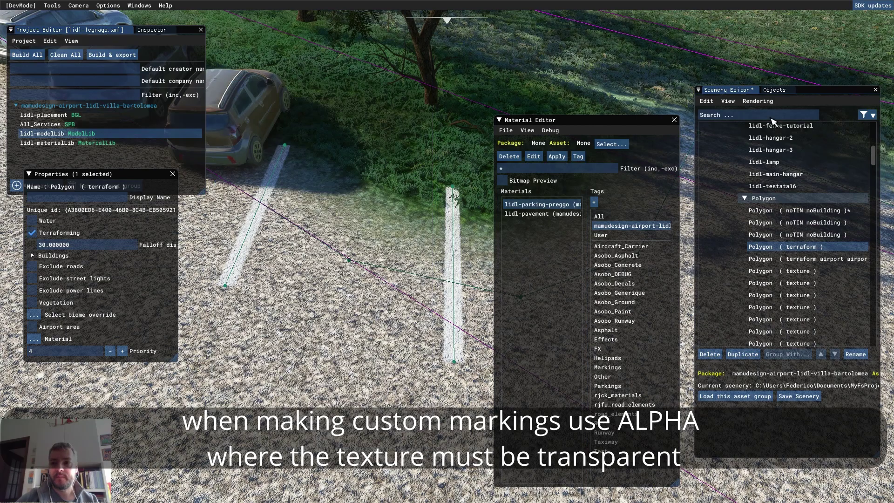
# - Add a square apron beside the last parked car, then rotate and fit it to the bay between the two white lines
pyautogui.click(775, 90)
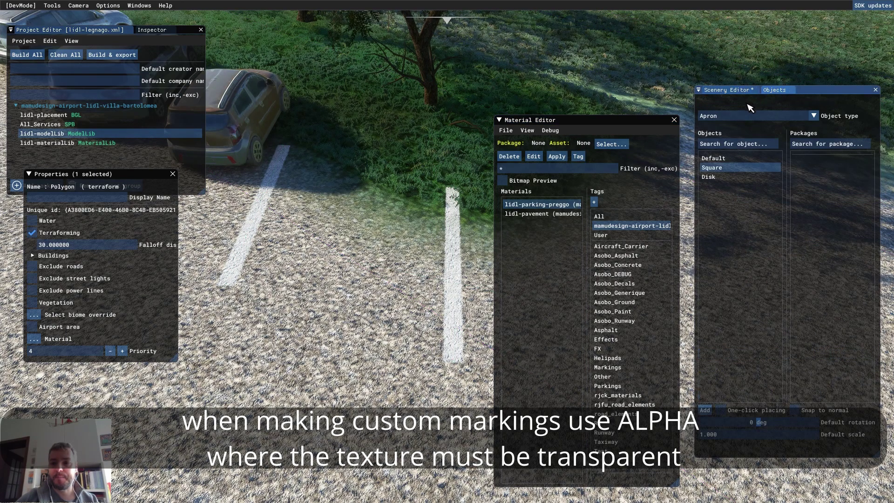
pyautogui.click(725, 168)
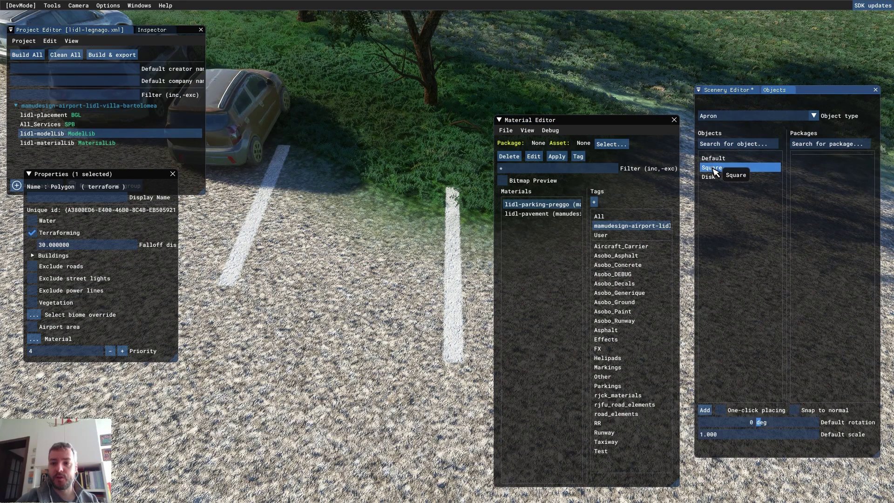
pyautogui.click(705, 410)
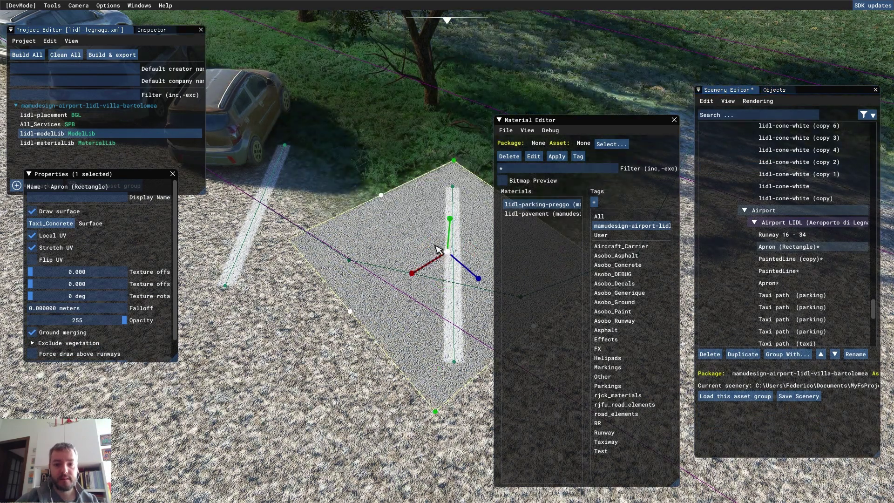
pyautogui.moveTo(438, 250); pyautogui.dragTo(274, 338)
pyautogui.scroll(3, 274, 337)
pyautogui.scroll(-3, 275, 337)
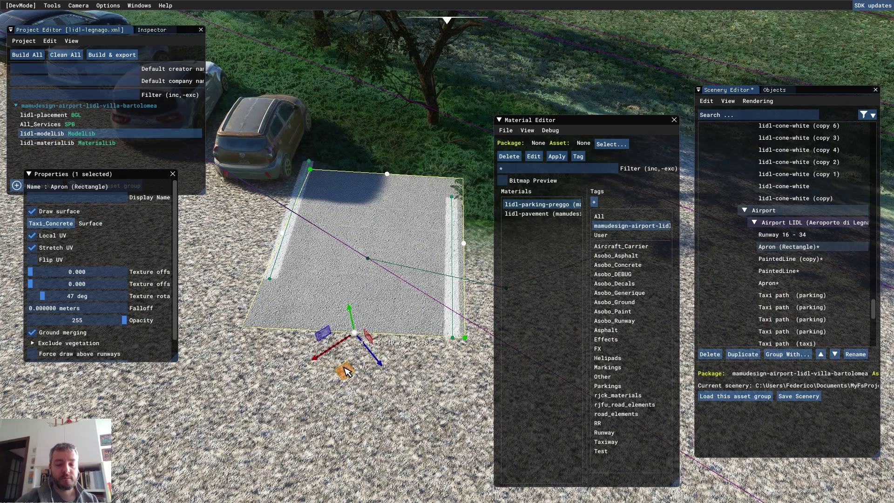
pyautogui.click(464, 244)
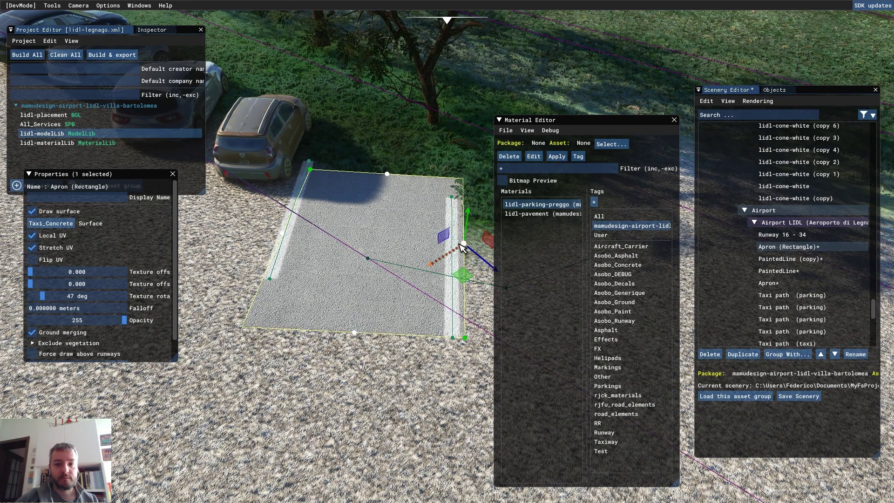
# - Apply lidl-parking-preggo to the apron's surface with flipped UV, texture offsets 0.271 and 0.051, texture rotation 141 deg and priority 2
pyautogui.click(555, 214)
pyautogui.moveTo(542, 205); pyautogui.dragTo(69, 228)
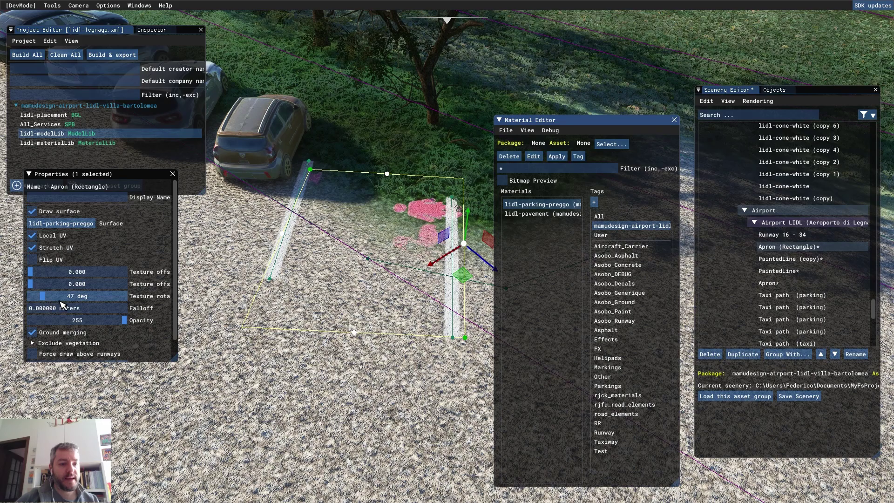
pyautogui.moveTo(45, 301); pyautogui.dragTo(67, 302)
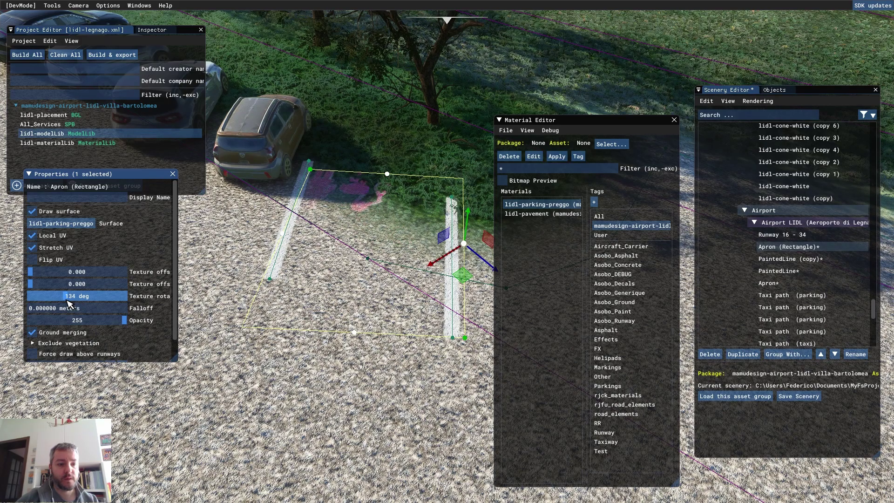
pyautogui.scroll(-2, 173, 321)
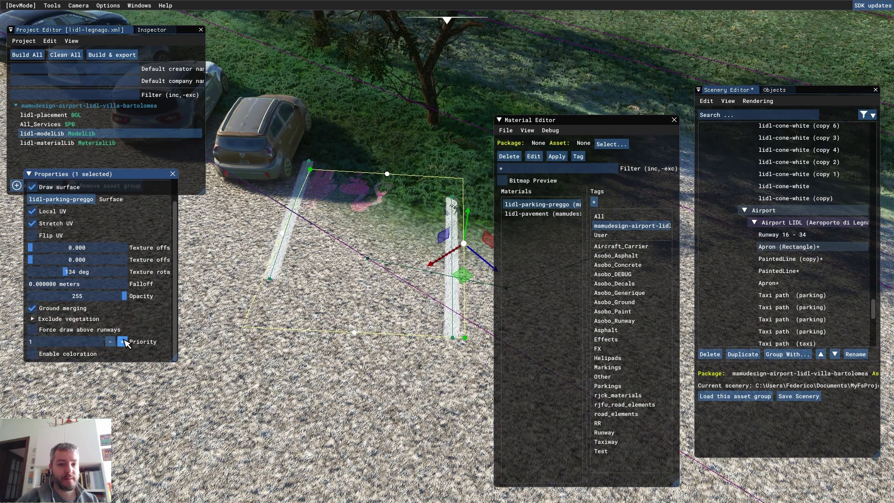
pyautogui.click(52, 236)
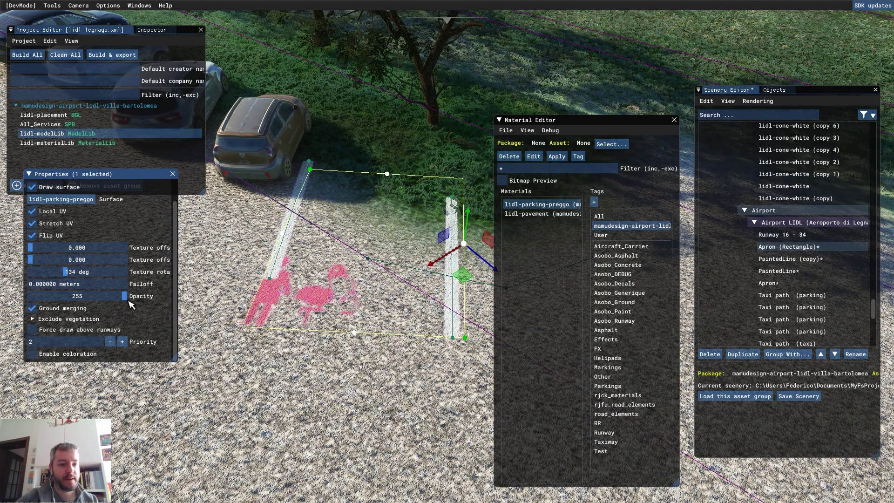
pyautogui.moveTo(69, 272); pyautogui.dragTo(42, 264)
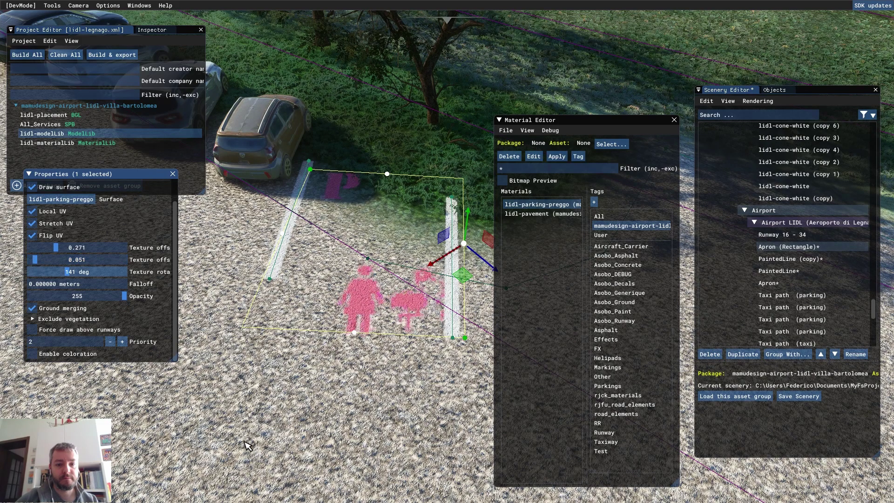
pyautogui.click(324, 409)
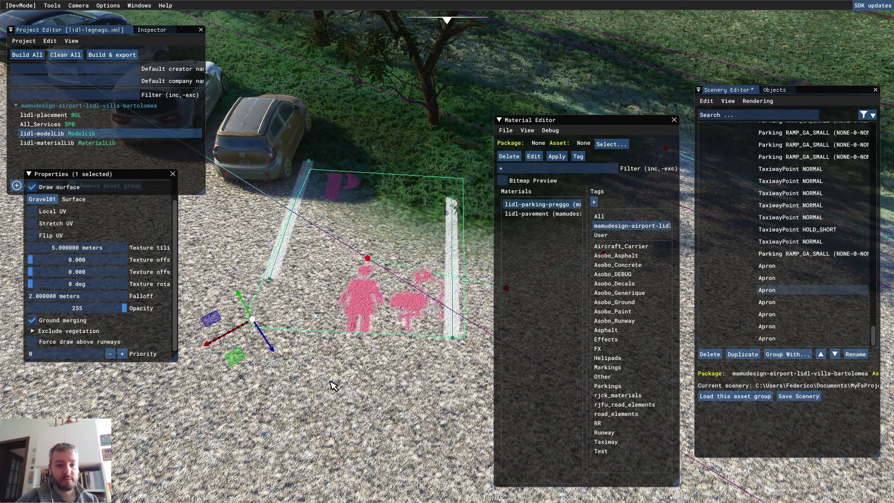
# - Move the parking symbol apron away from the grass toward the open gravel, set its texture rotation to 141 deg and deselect it
pyautogui.press('w')
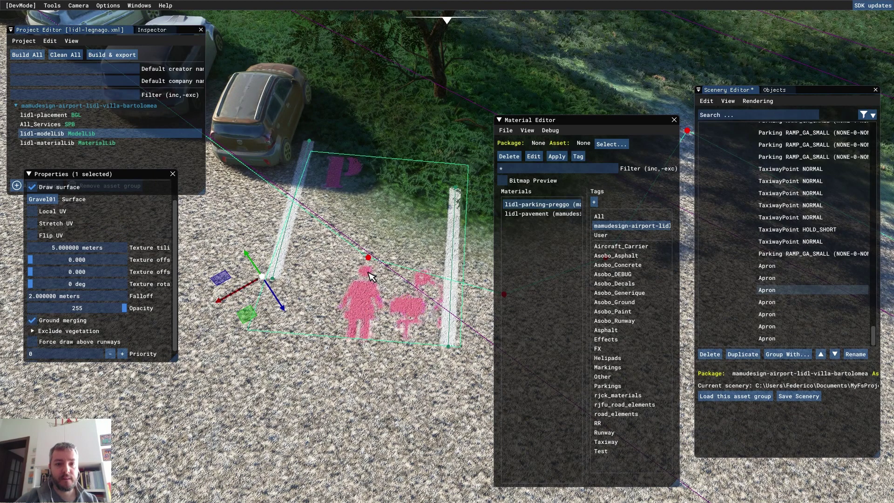
pyautogui.click(371, 256)
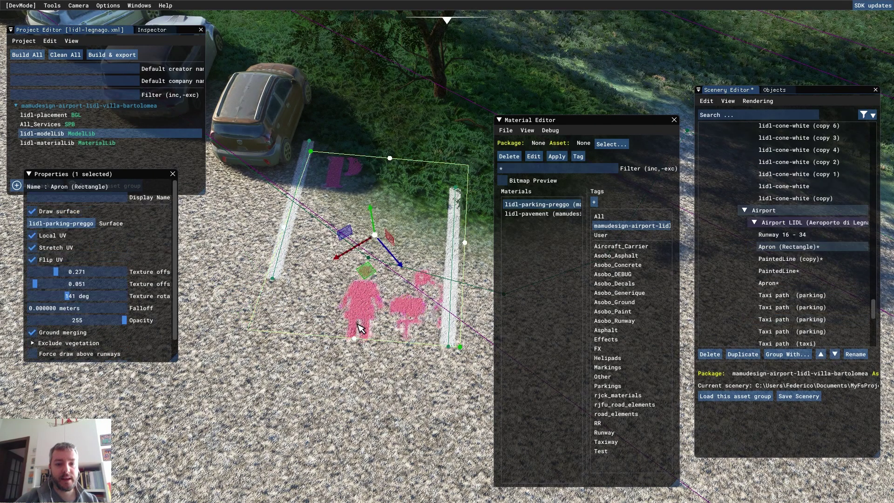
pyautogui.moveTo(368, 279); pyautogui.dragTo(303, 323)
pyautogui.hotkey('ctrl', 'z')
pyautogui.hotkey('ctrl', 'z')
pyautogui.moveTo(47, 296); pyautogui.dragTo(71, 301)
pyautogui.moveTo(370, 307); pyautogui.dragTo(372, 315)
pyautogui.moveTo(47, 301); pyautogui.dragTo(71, 301)
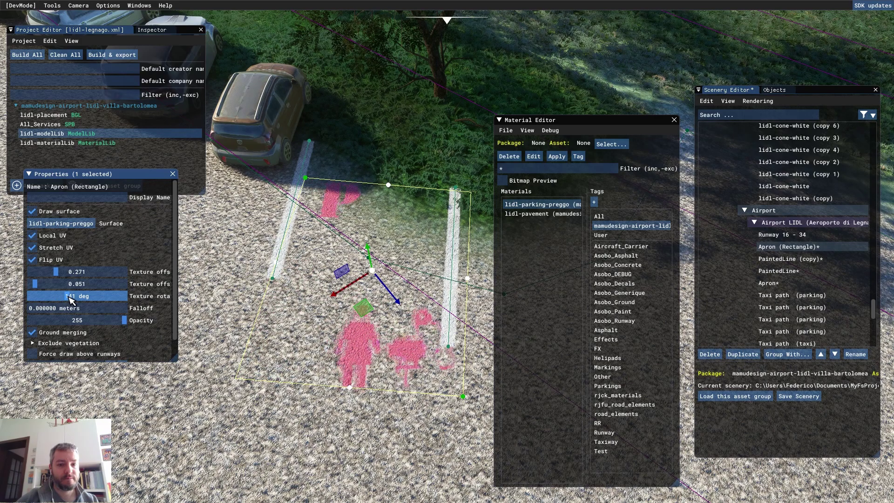
pyautogui.click(378, 412)
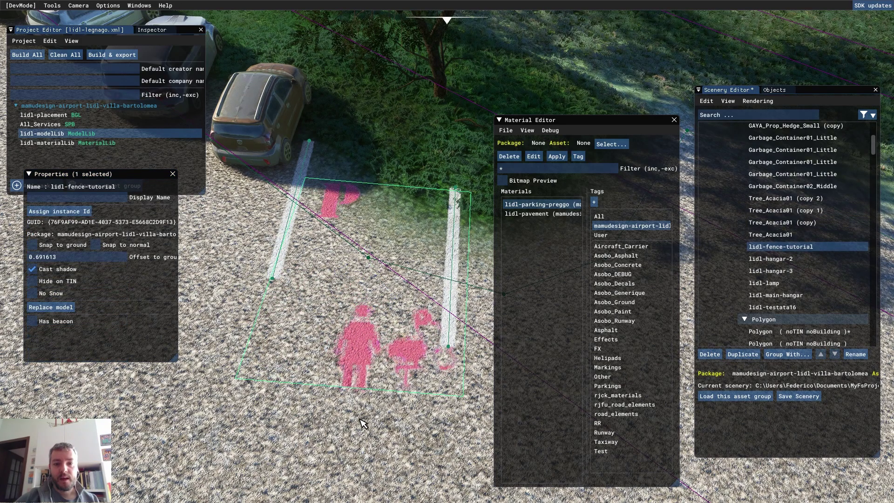
pyautogui.scroll(-5, 363, 424)
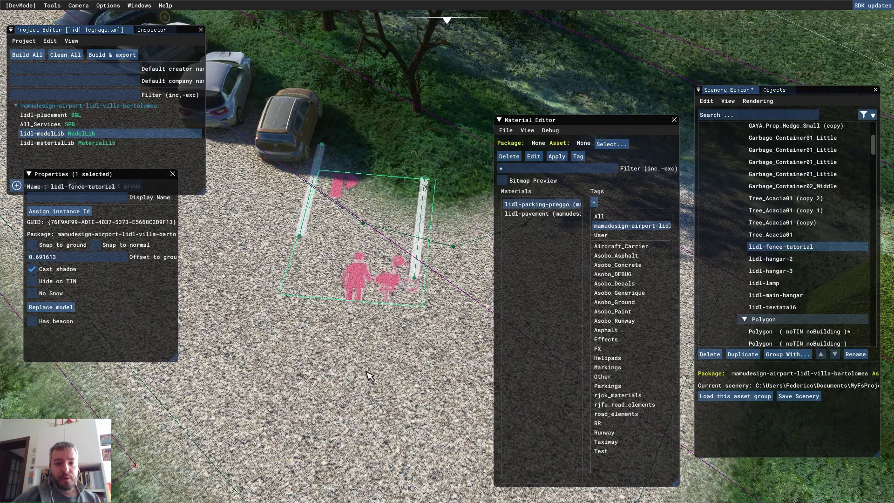